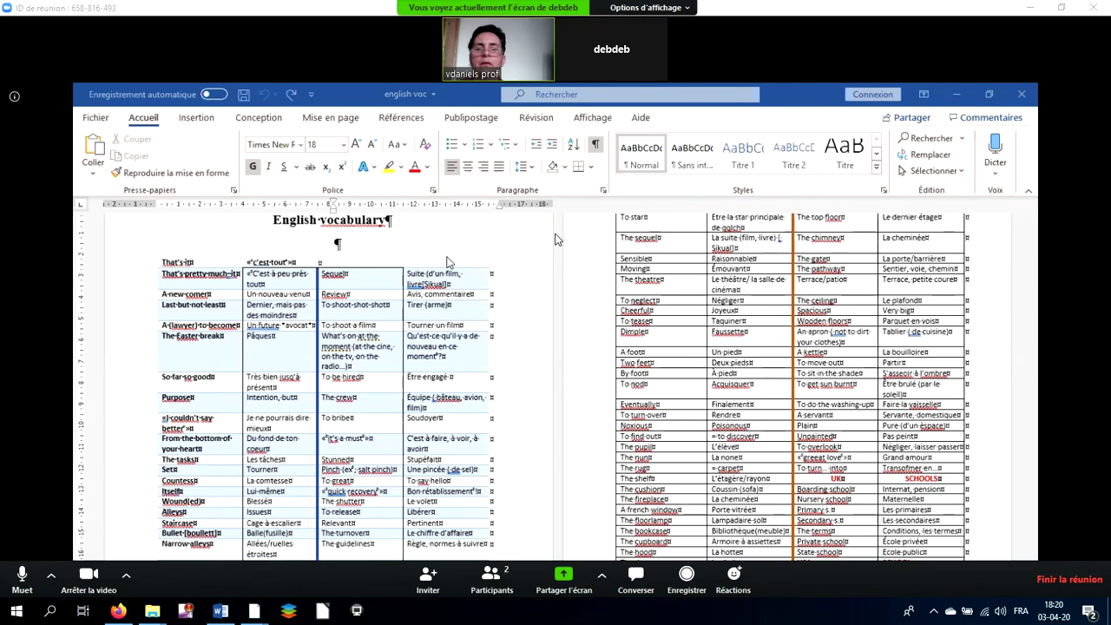
Request remote control of the participant's shared screen and start controlling it in the English vocabulary document.
{"action": "left_click", "coordinate": [584, 151]}
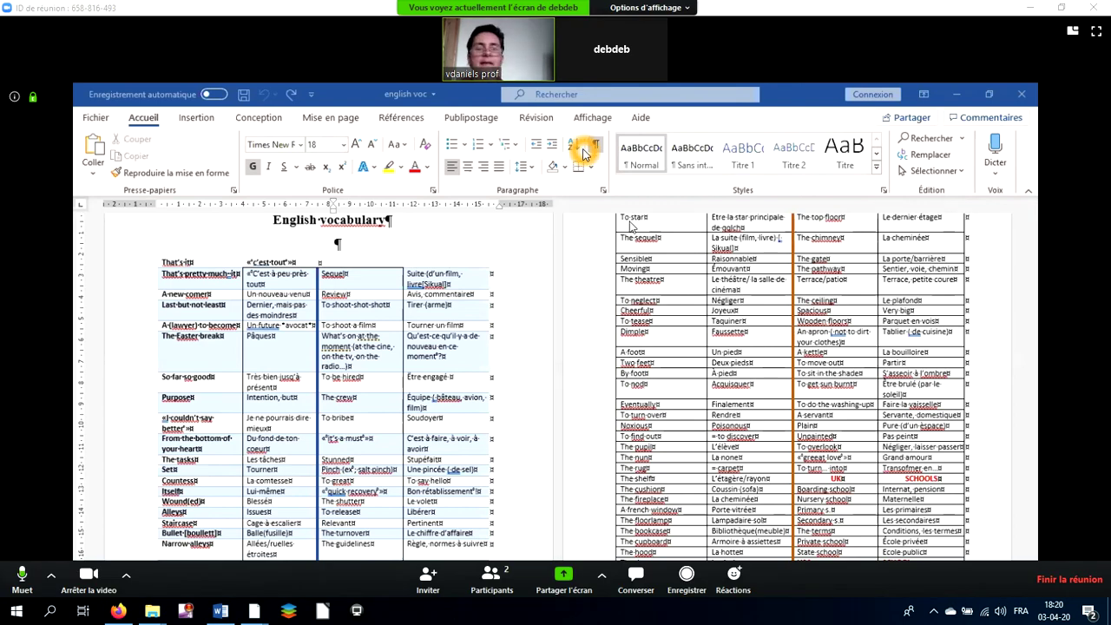
{"action": "left_click", "coordinate": [689, 11]}
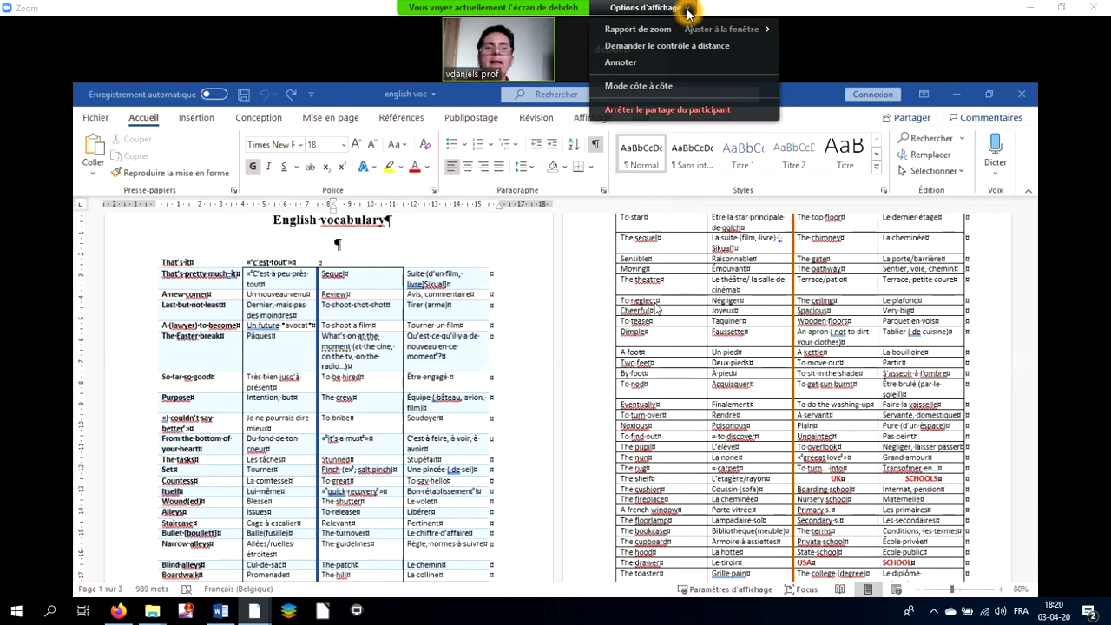
{"action": "left_click", "coordinate": [674, 46]}
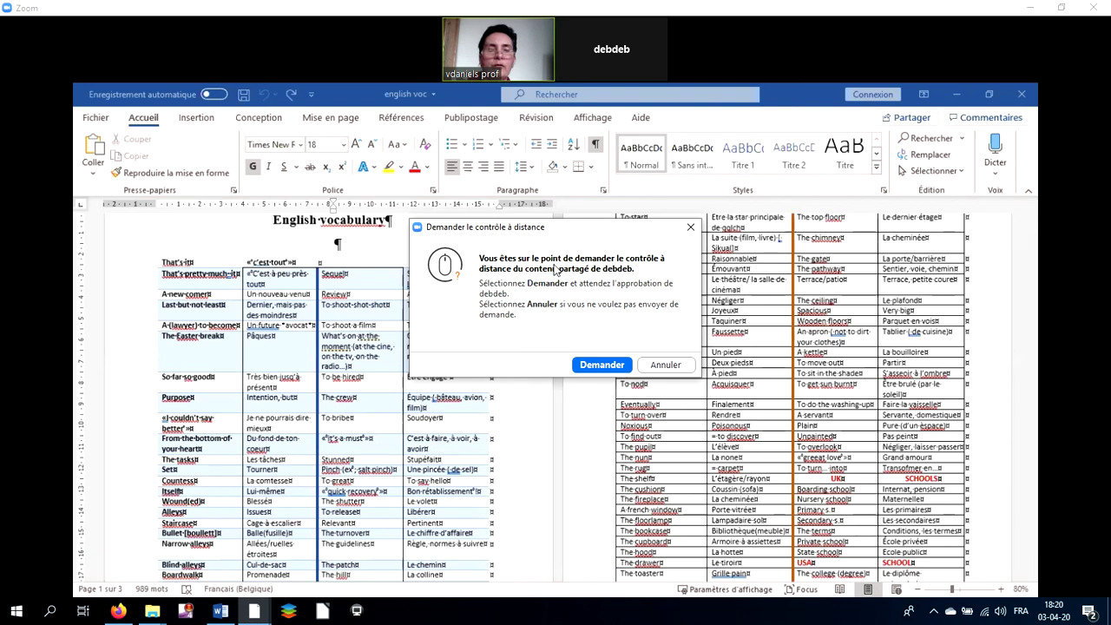
{"action": "left_click", "coordinate": [626, 269]}
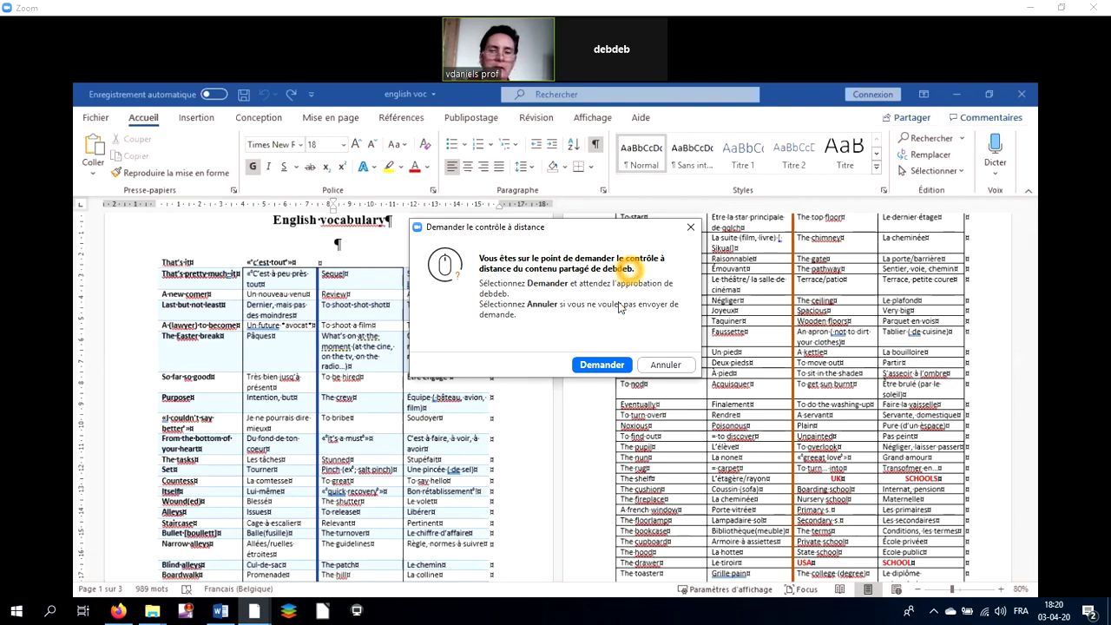
{"action": "left_click", "coordinate": [605, 365]}
{"action": "left_click", "coordinate": [607, 368]}
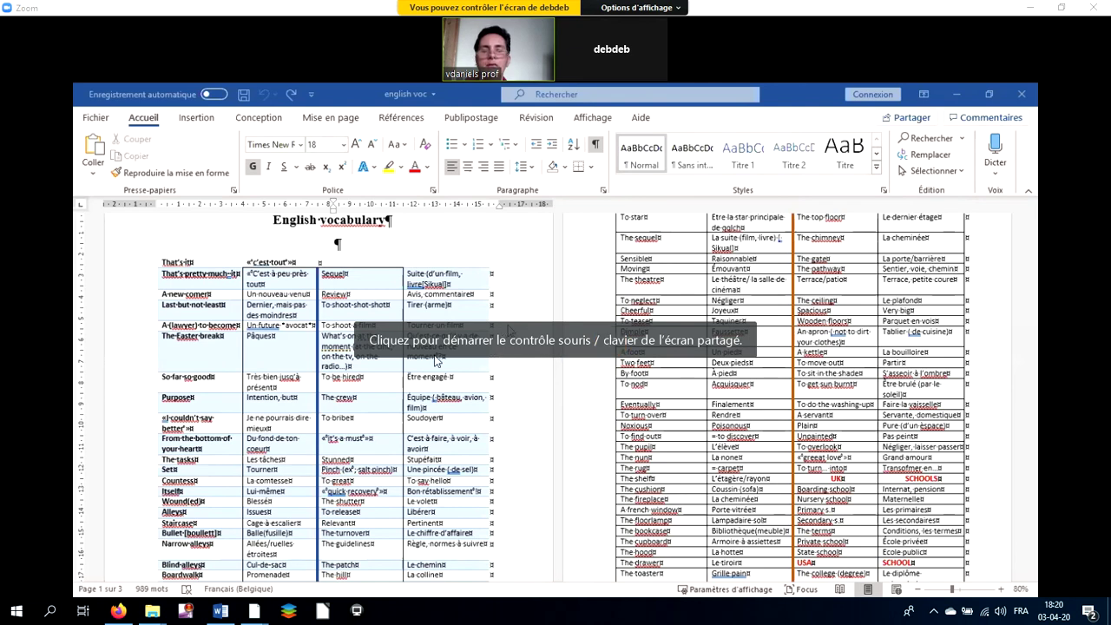
{"action": "left_click", "coordinate": [405, 315]}
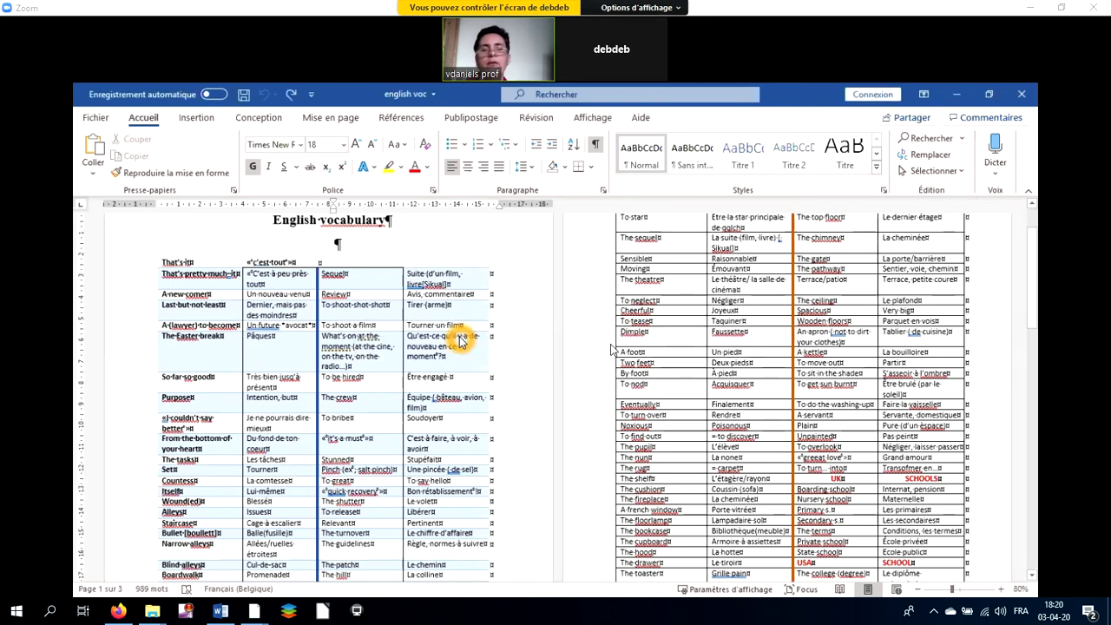
{"action": "left_click", "coordinate": [361, 247]}
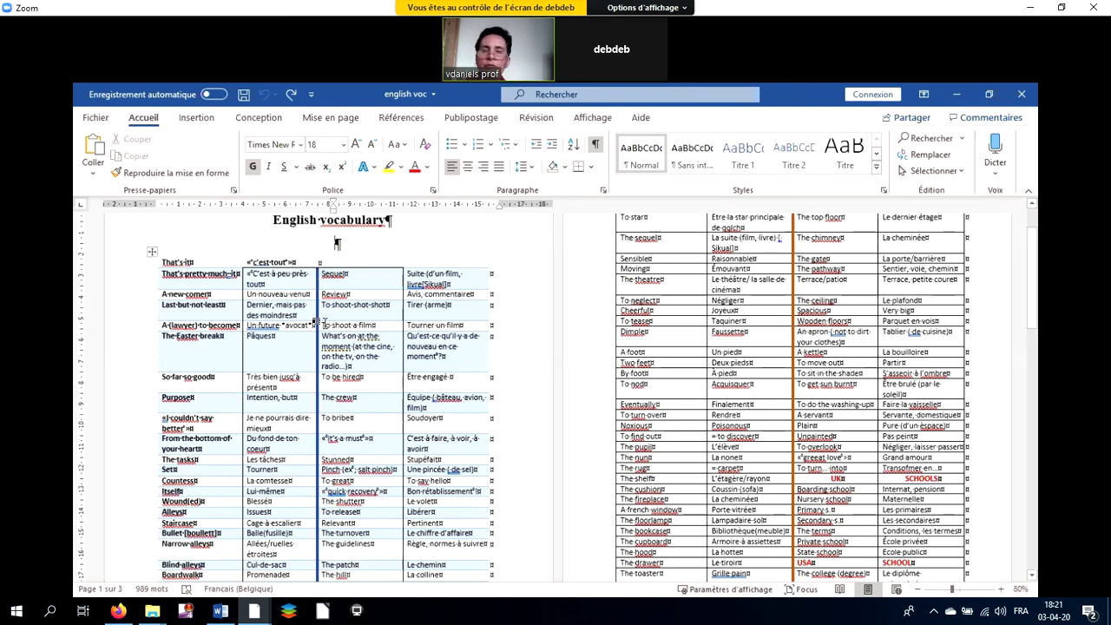
Insert a page break at the empty paragraph below the "English vocabulary" title, ahead of the vocabulary table.
{"action": "left_click", "coordinate": [434, 327]}
{"action": "left_click", "coordinate": [210, 315]}
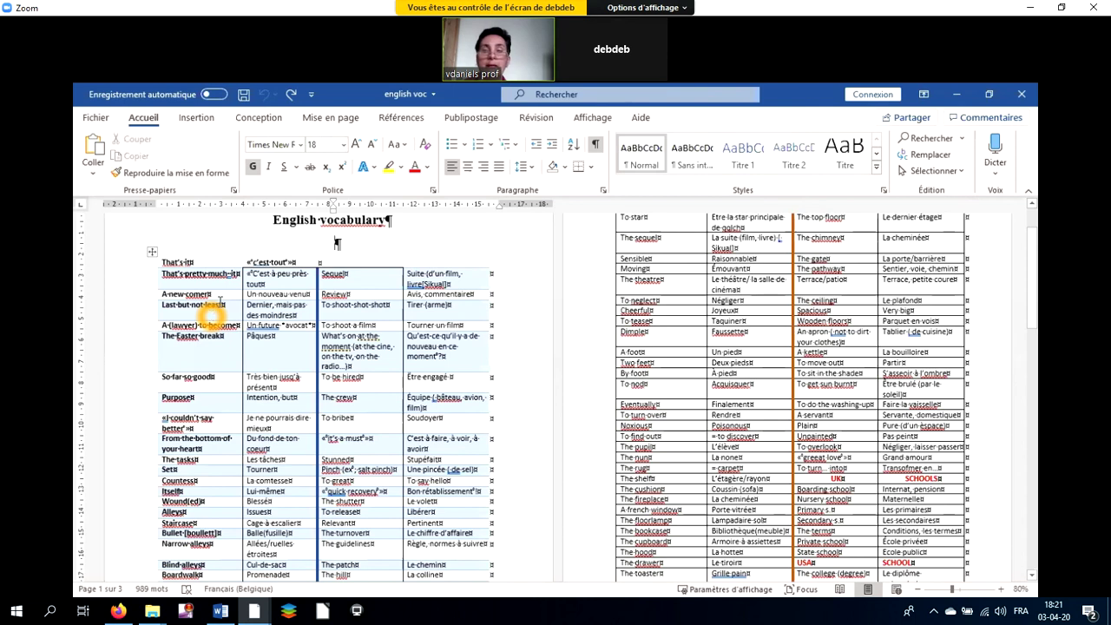
{"action": "left_click", "coordinate": [271, 259]}
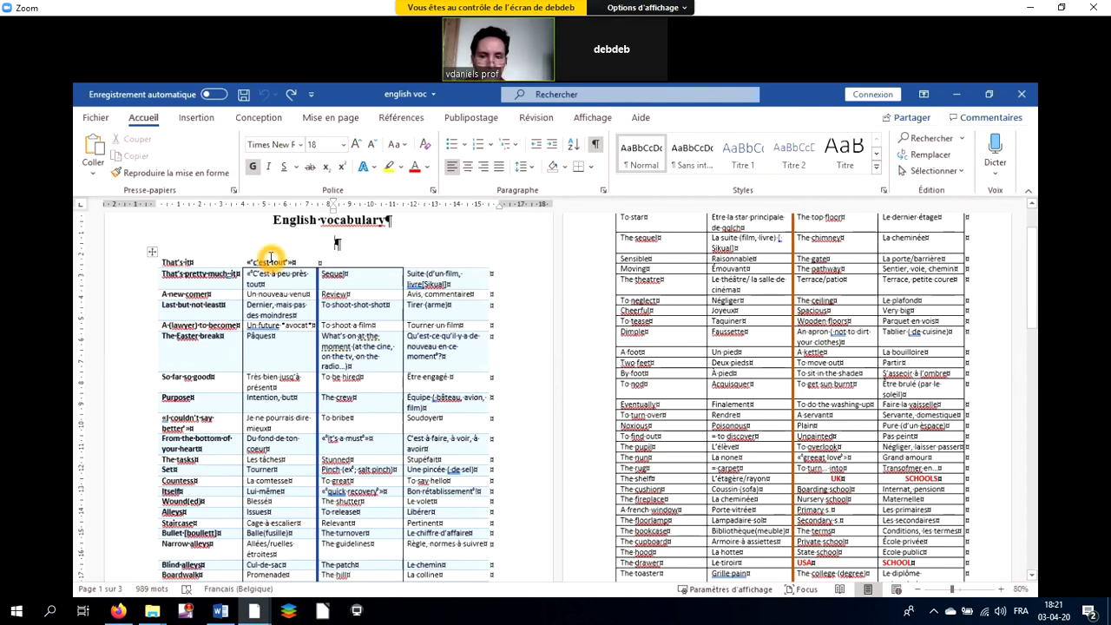
{"action": "left_click", "coordinate": [273, 251]}
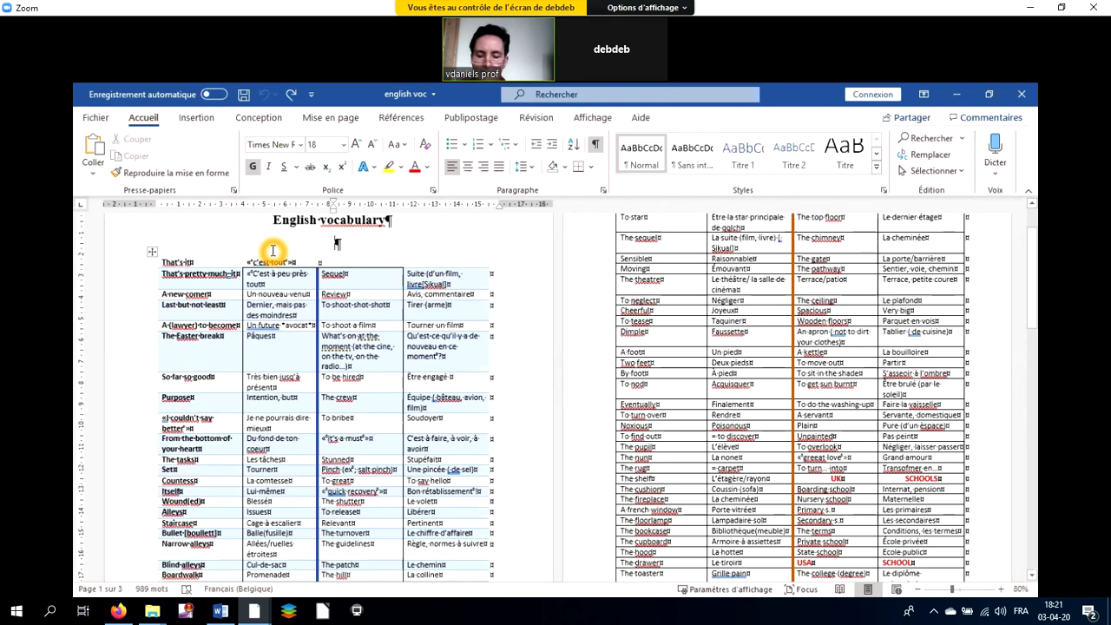
{"action": "left_click", "coordinate": [288, 186]}
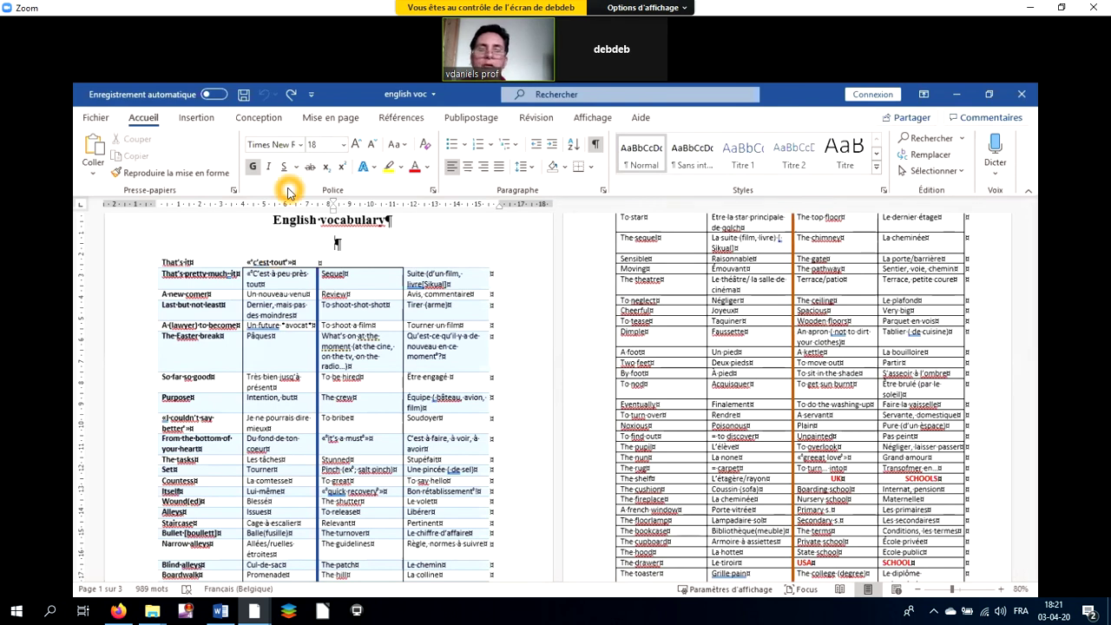
{"action": "left_click", "coordinate": [343, 245]}
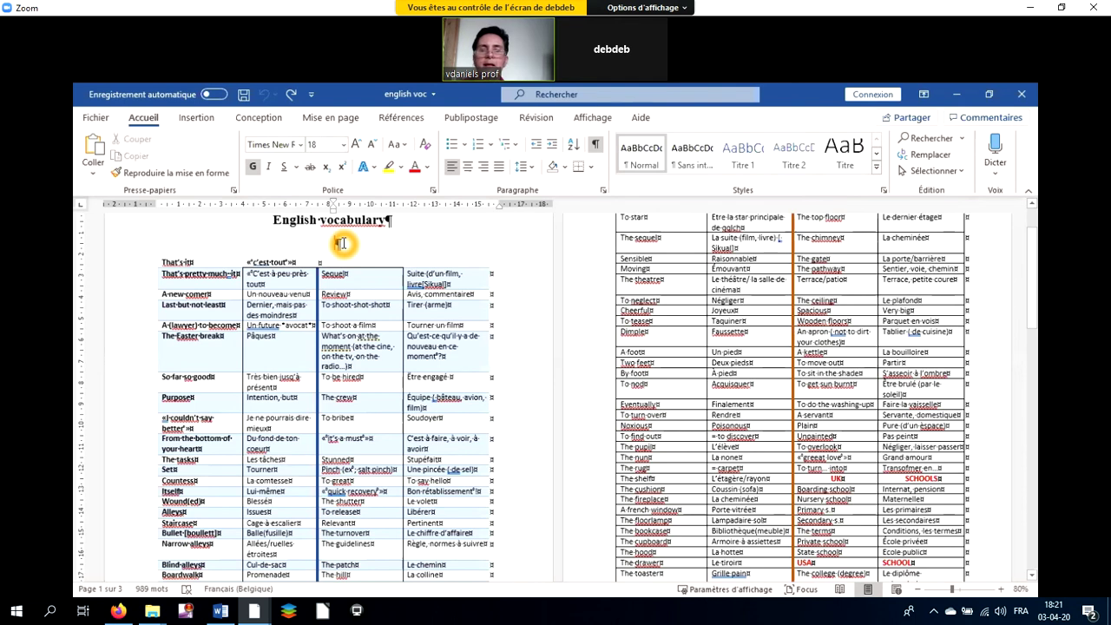
{"action": "key", "text": "ctrl+Return"}
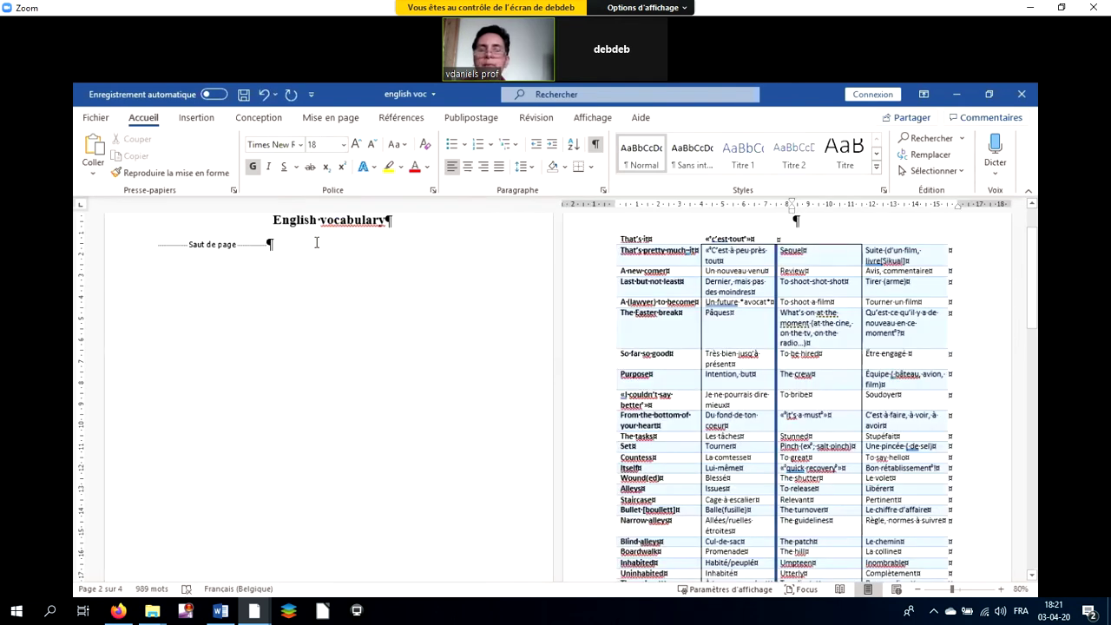
Add an empty paragraph between the title and the page break and place the cursor in it.
{"action": "left_click", "coordinate": [174, 248]}
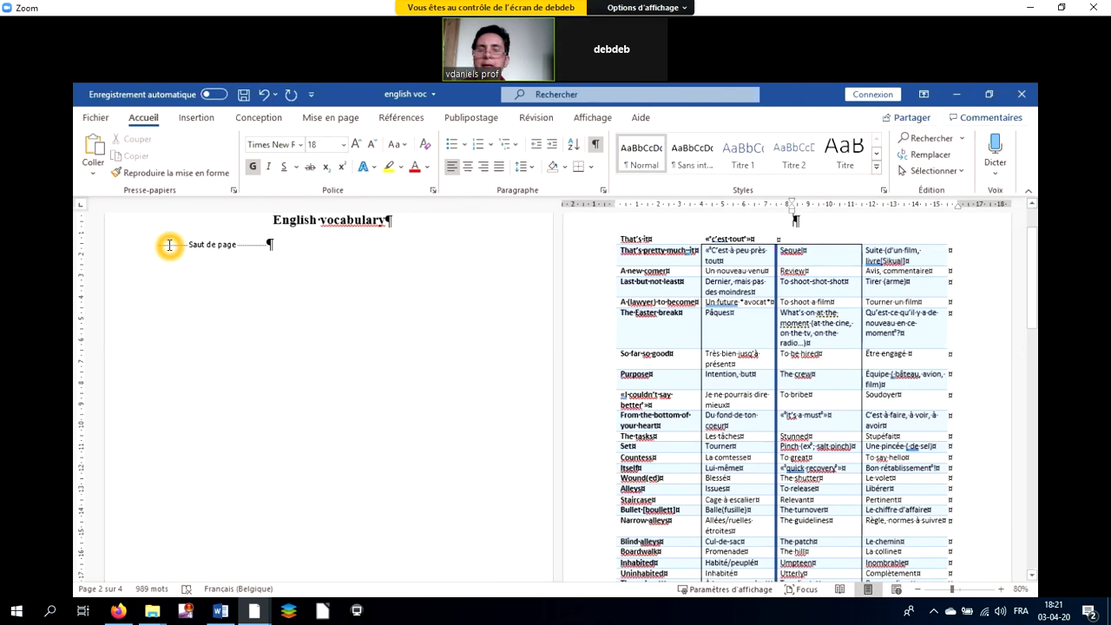
{"action": "left_click", "coordinate": [171, 245]}
{"action": "key", "text": "Return"}
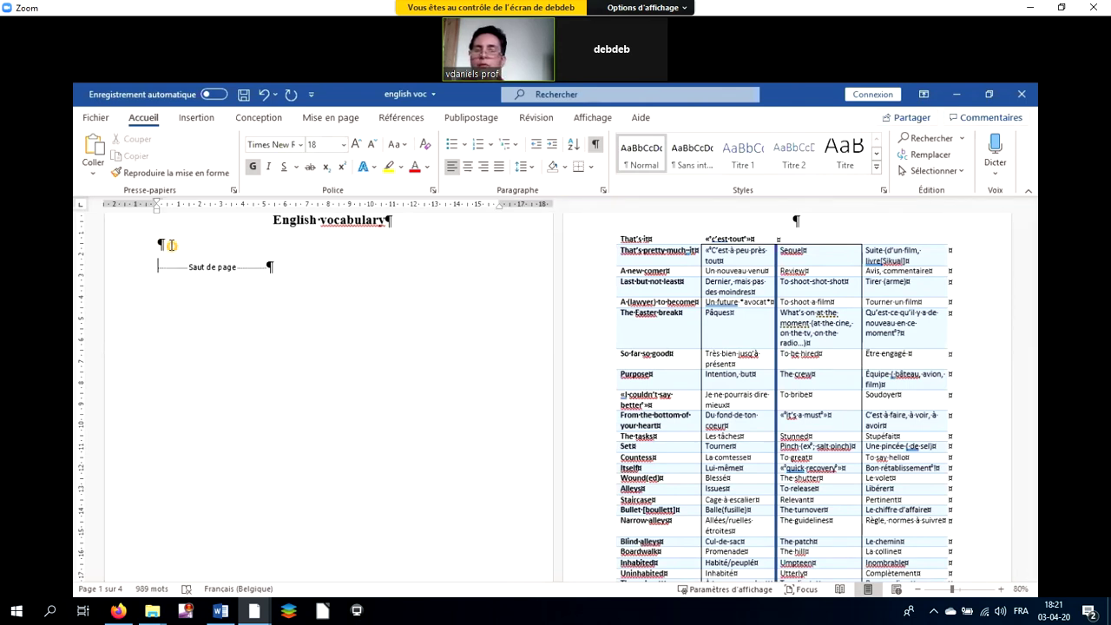
{"action": "left_click", "coordinate": [171, 244]}
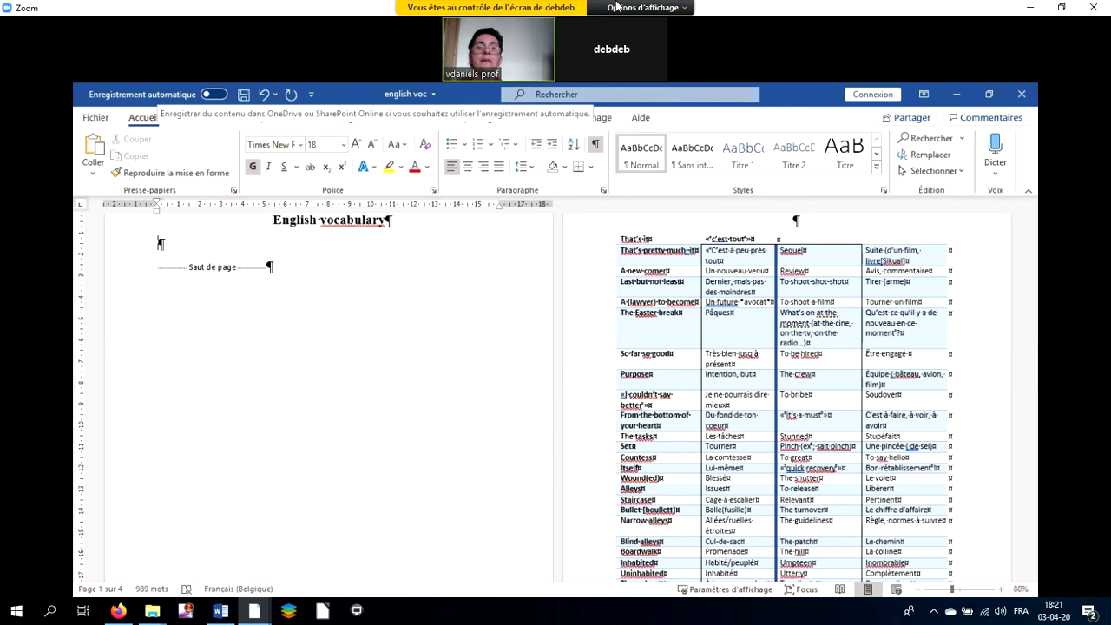
Insert a table with 6 rows and 5 columns in the empty paragraph below the title.
{"action": "left_click", "coordinate": [657, 11]}
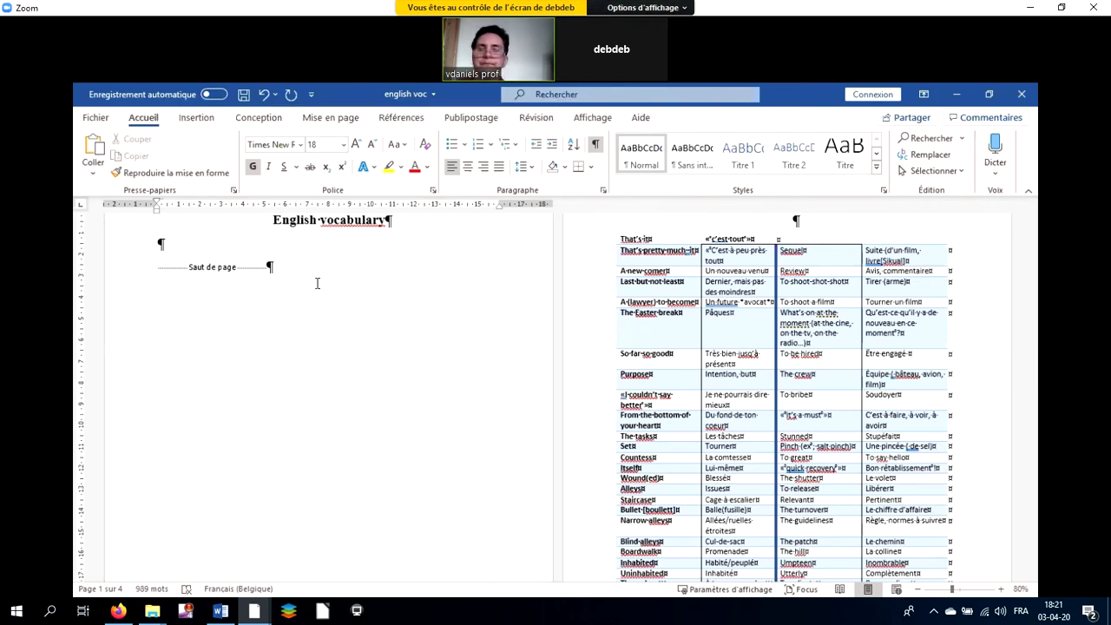
{"action": "left_click", "coordinate": [265, 240]}
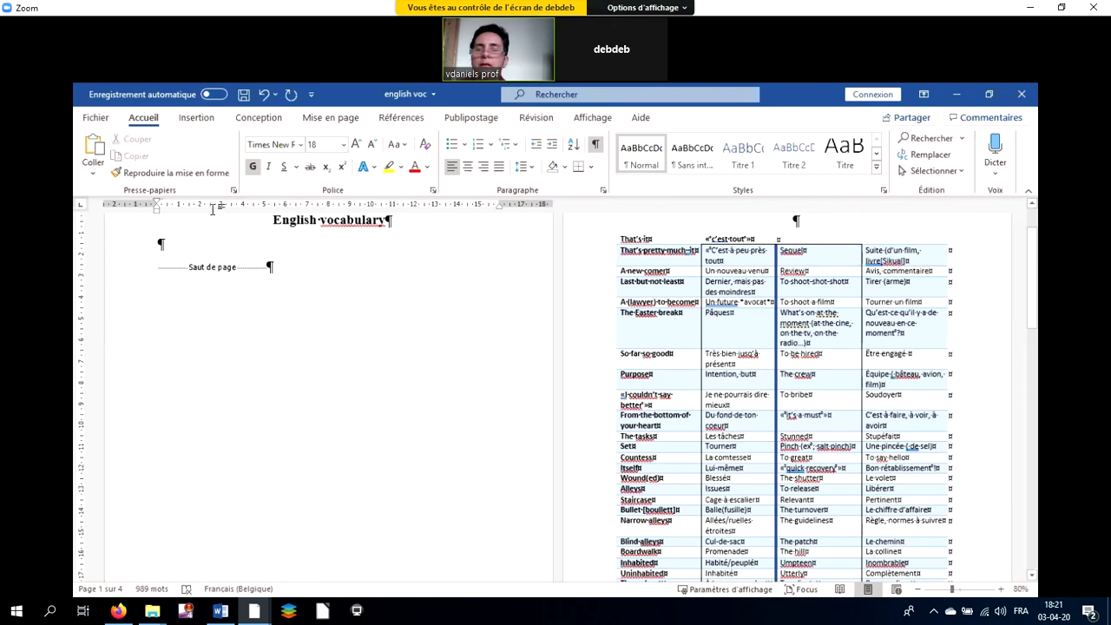
{"action": "left_click", "coordinate": [206, 124]}
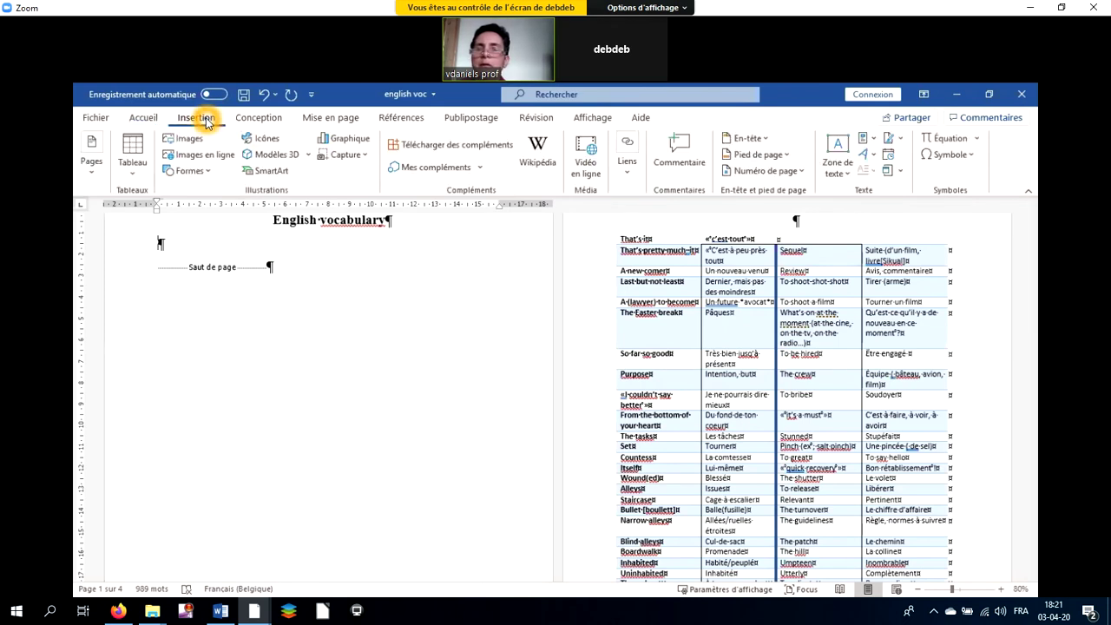
{"action": "left_click", "coordinate": [136, 177]}
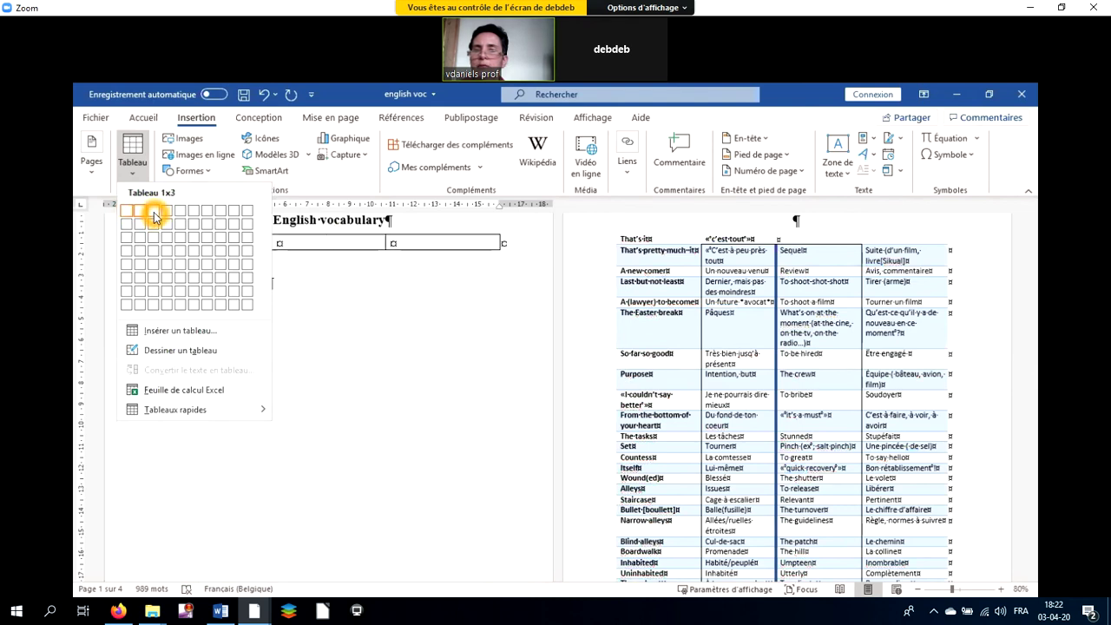
{"action": "left_click", "coordinate": [180, 216]}
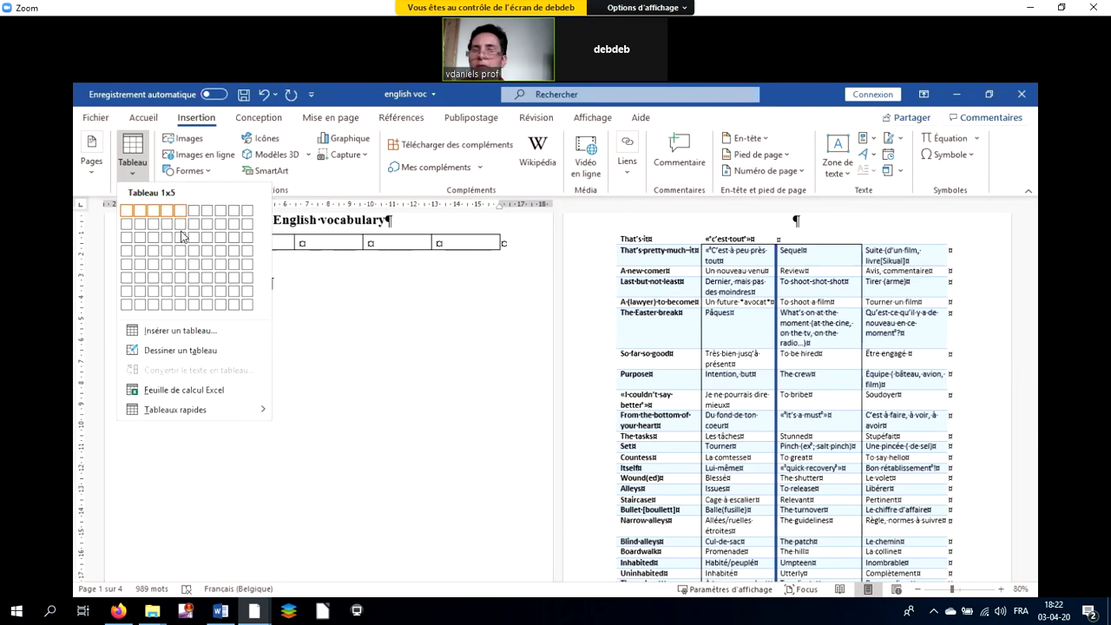
{"action": "left_click", "coordinate": [178, 255]}
{"action": "left_click", "coordinate": [182, 267]}
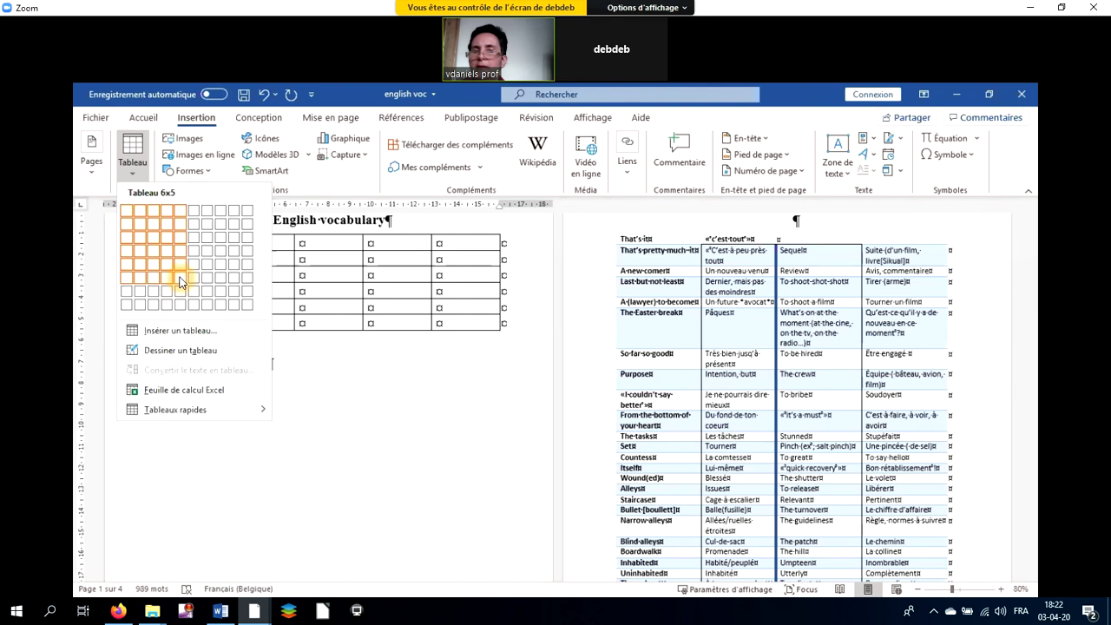
{"action": "left_click", "coordinate": [180, 278]}
{"action": "left_click", "coordinate": [181, 277]}
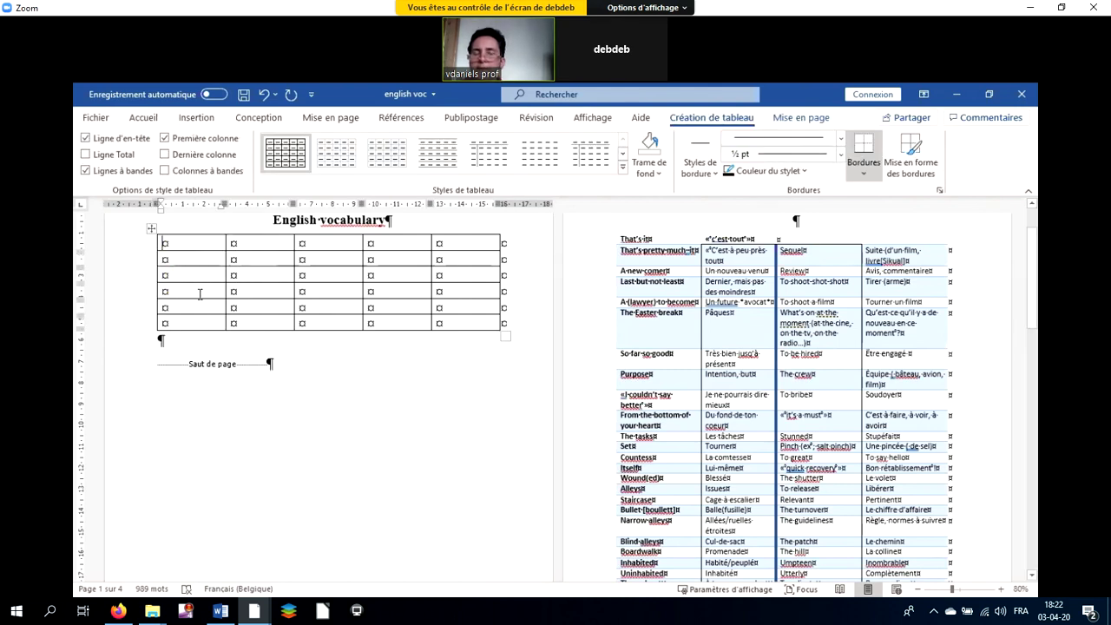
Try to select the third column of the new table by extending the selection from its first cell.
{"action": "left_click", "coordinate": [316, 243]}
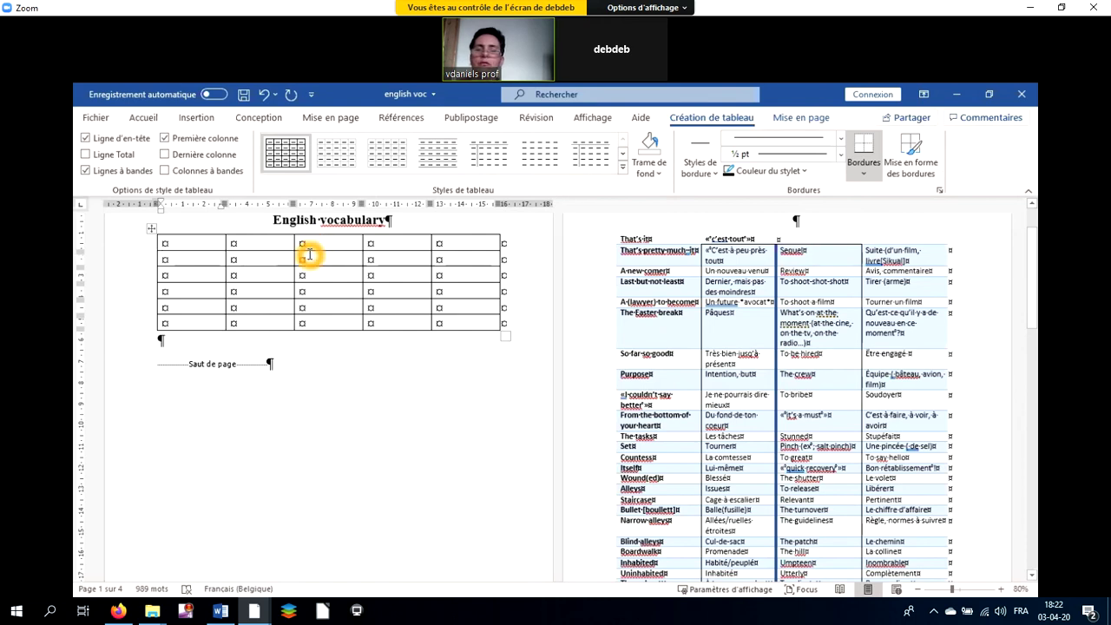
{"action": "left_click", "coordinate": [309, 245]}
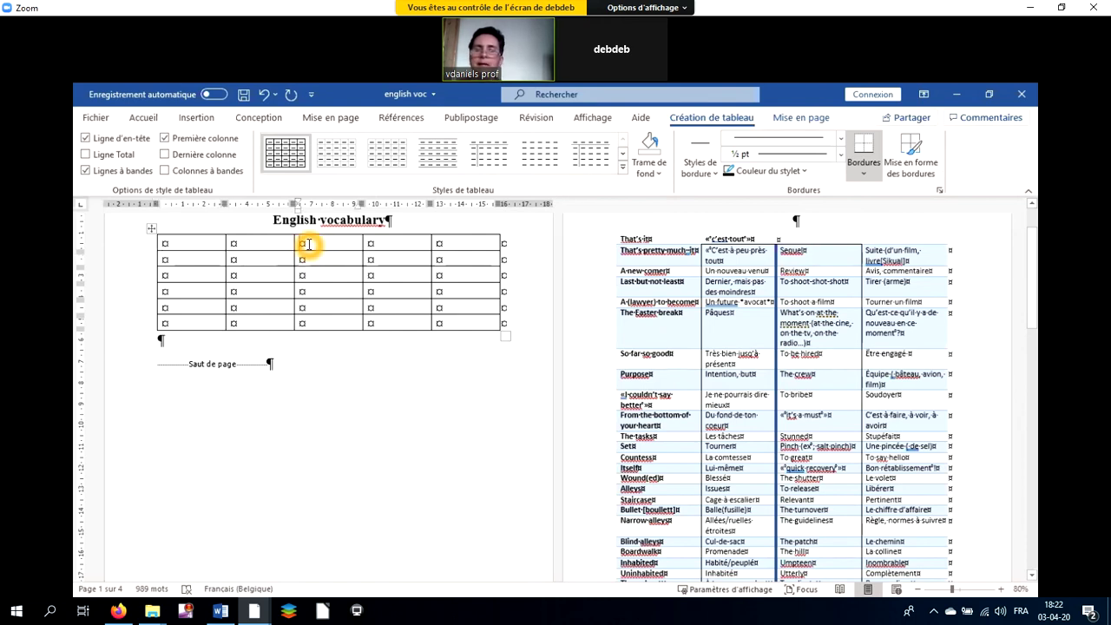
{"action": "key", "text": "shift+Down"}
{"action": "key", "text": "shift+Down"}
{"action": "key", "text": "shift+Down"}
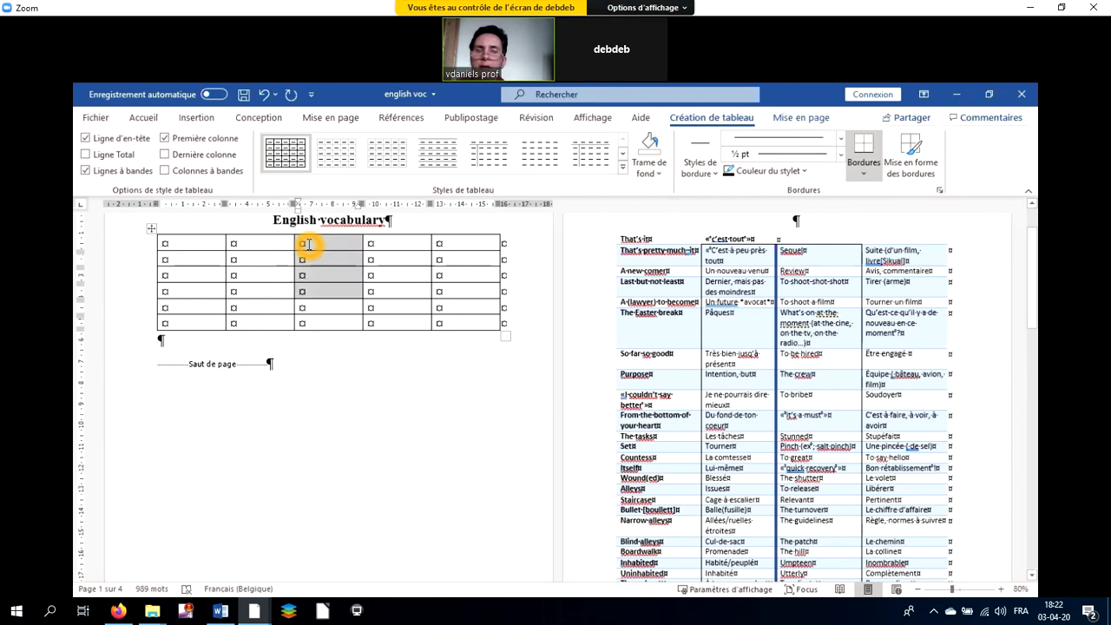
{"action": "key", "text": "shift+Down"}
{"action": "key", "text": "shift+Down"}
{"action": "key", "text": "shift+Down"}
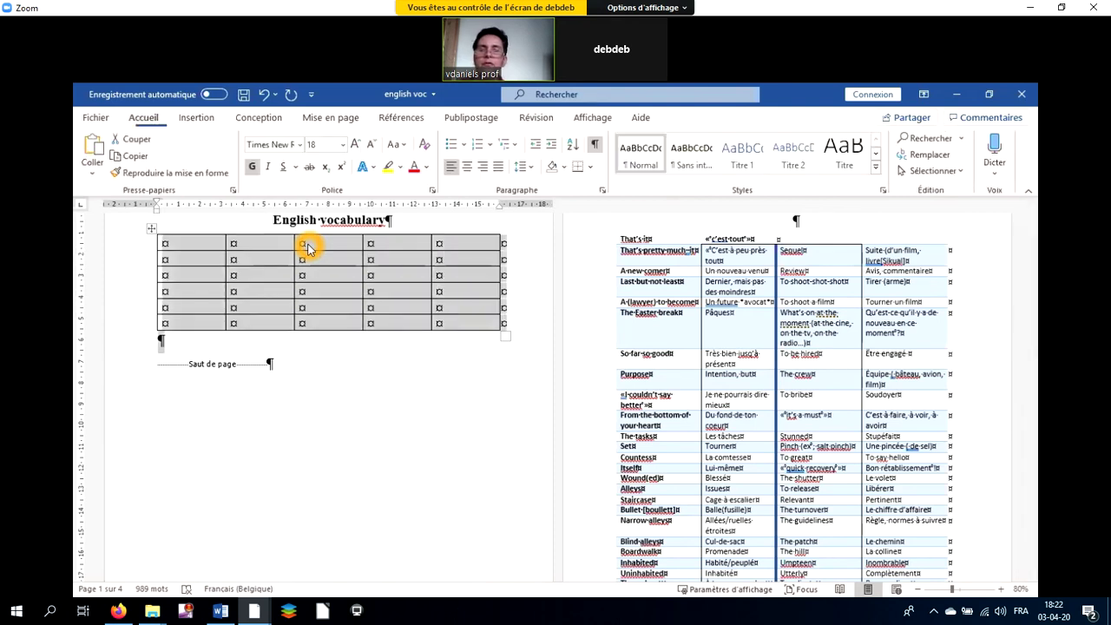
Select all six cells of the third column in the empty table, and nothing beyond that column.
{"action": "left_click", "coordinate": [316, 249]}
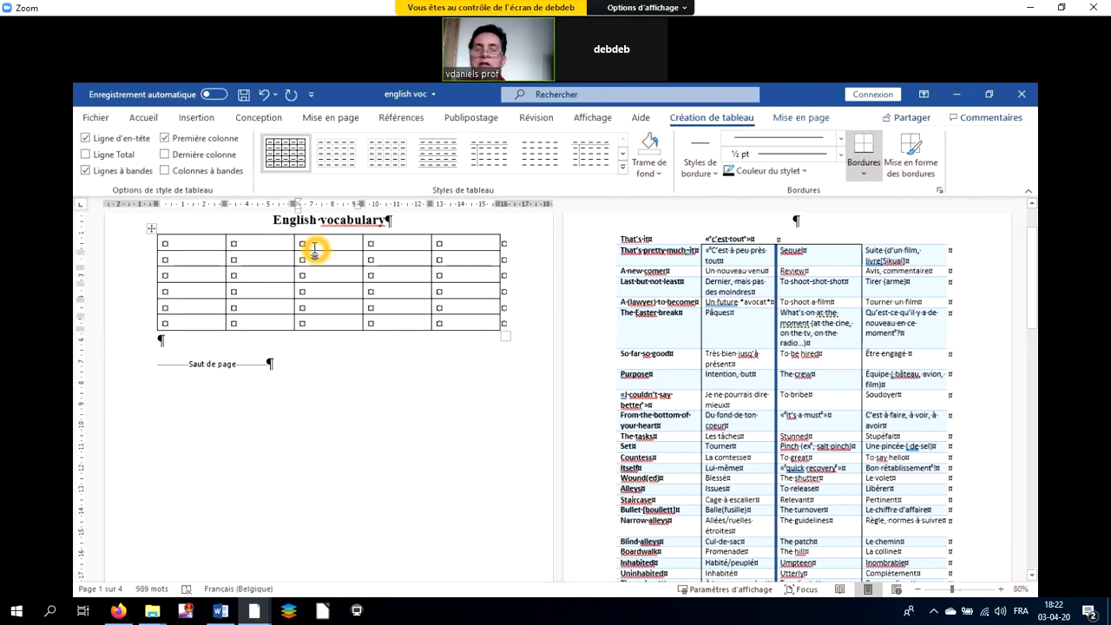
{"action": "key", "text": "shift+Down"}
{"action": "key", "text": "shift+Down"}
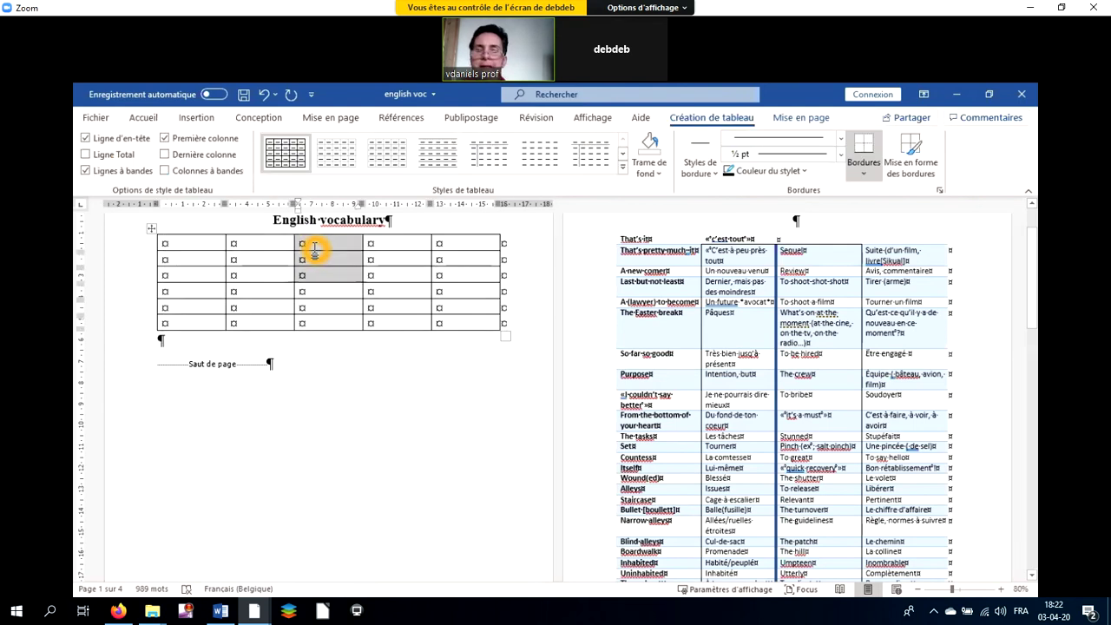
{"action": "key", "text": "shift+Down"}
{"action": "key", "text": "shift+Down"}
{"action": "key", "text": "shift+Down"}
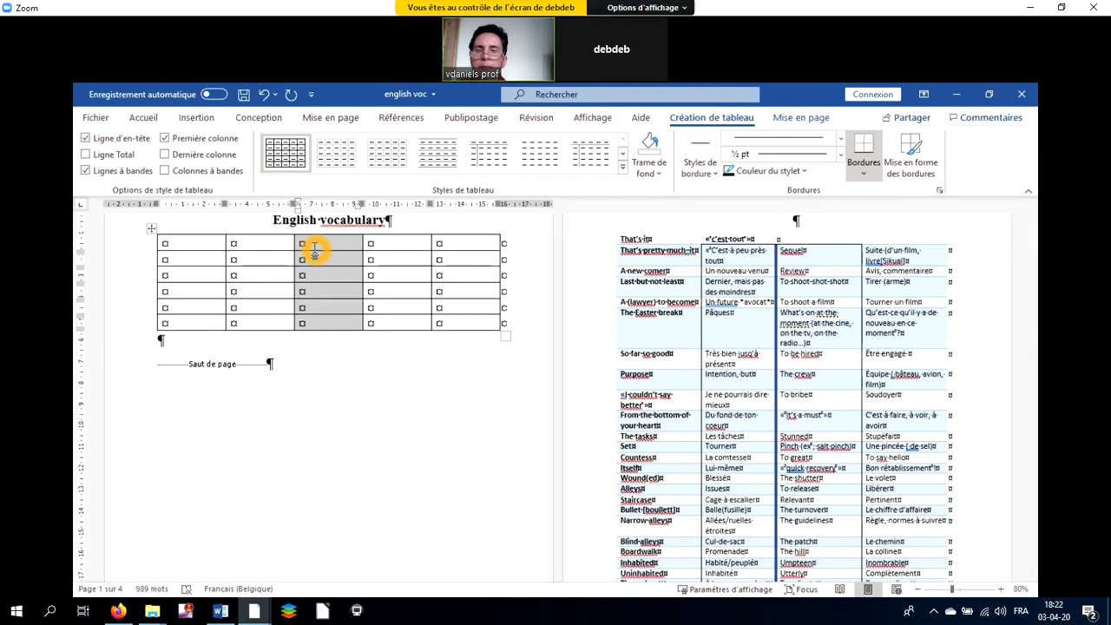
{"action": "key", "text": "shift+Down"}
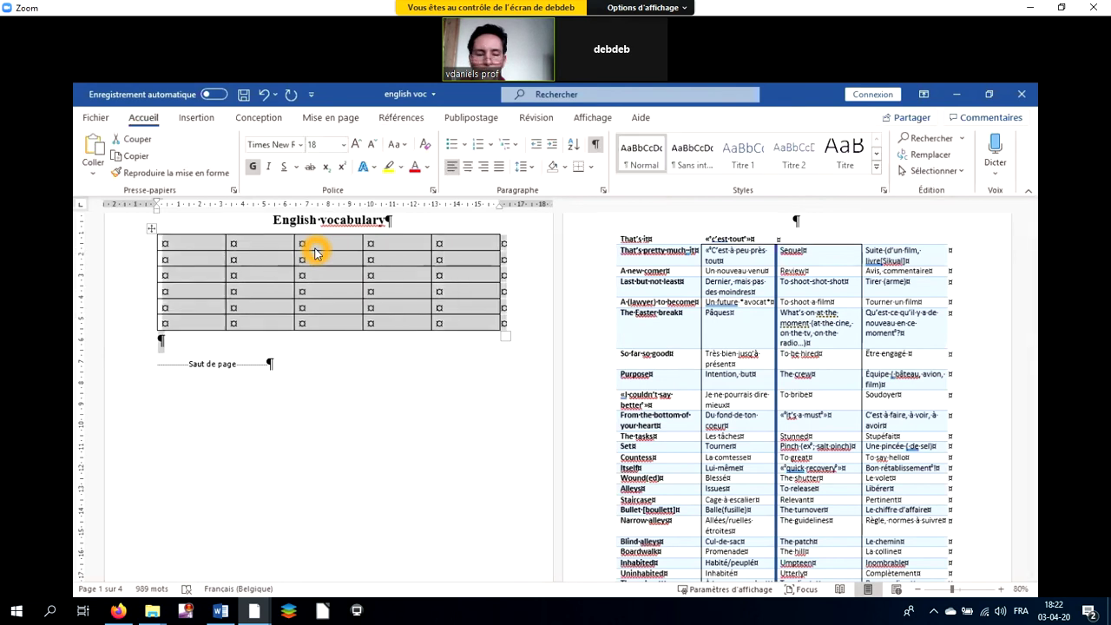
{"action": "key", "text": "shift+Up"}
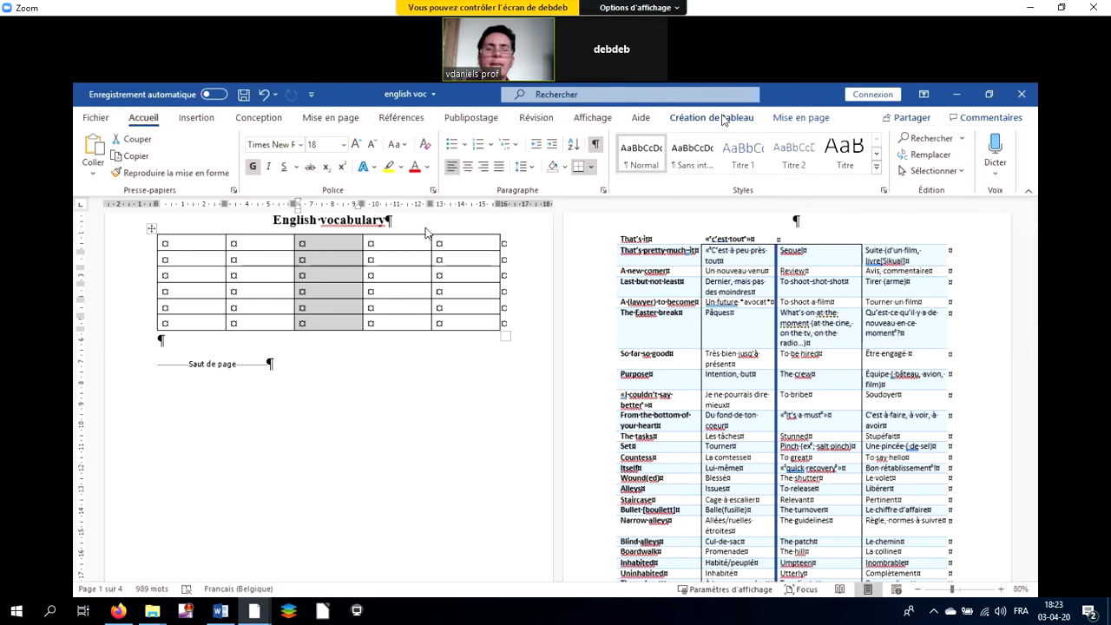
{"action": "left_click", "coordinate": [742, 122]}
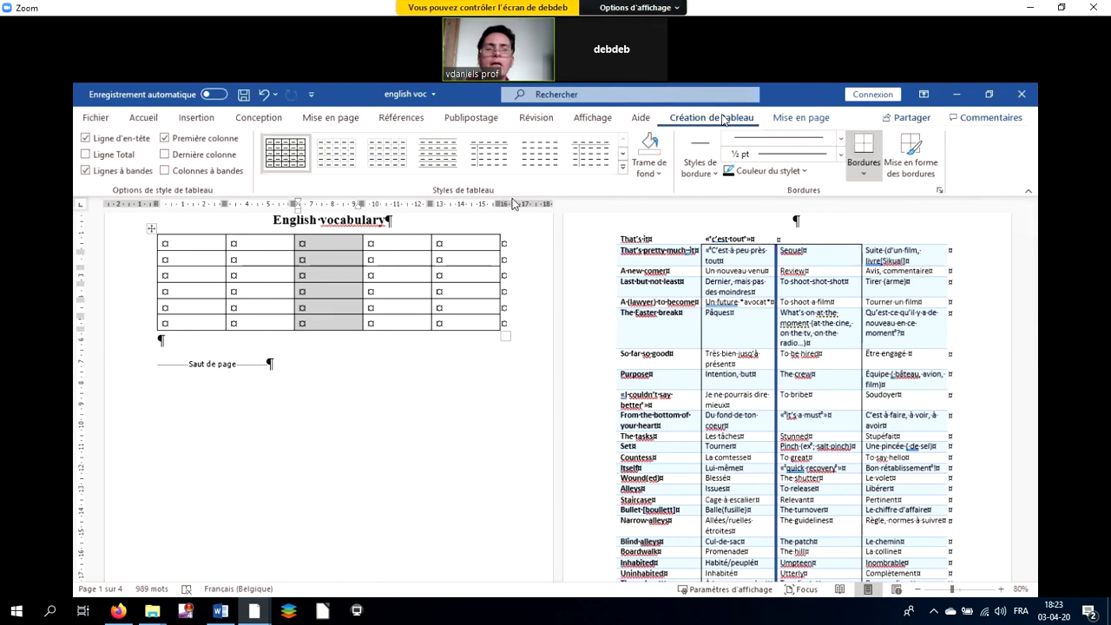
{"action": "left_click", "coordinate": [784, 119]}
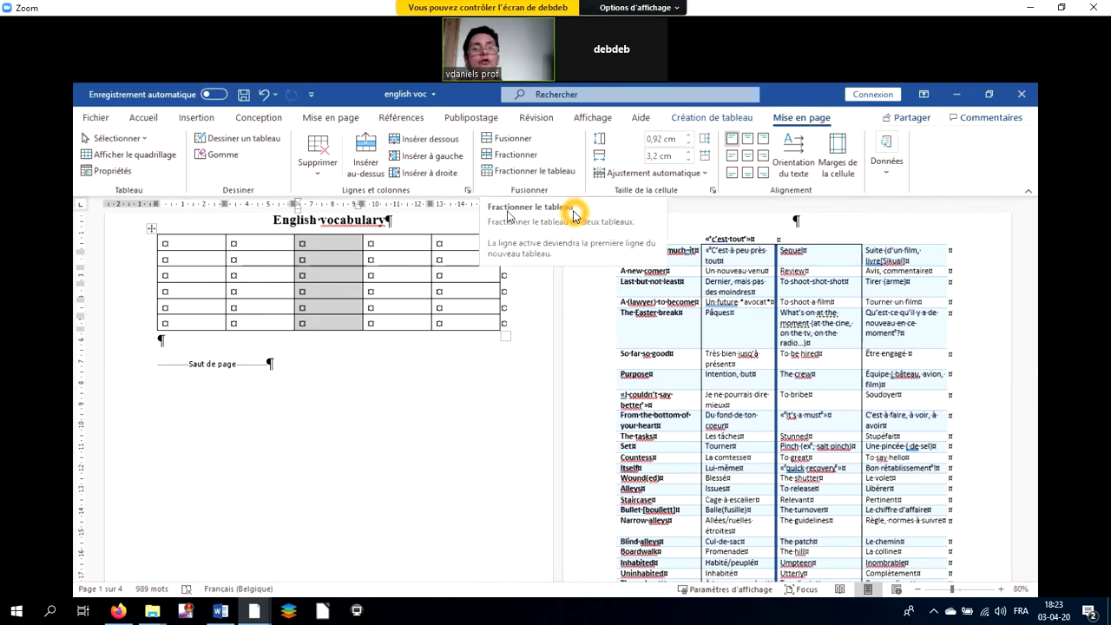
{"action": "left_click", "coordinate": [149, 120]}
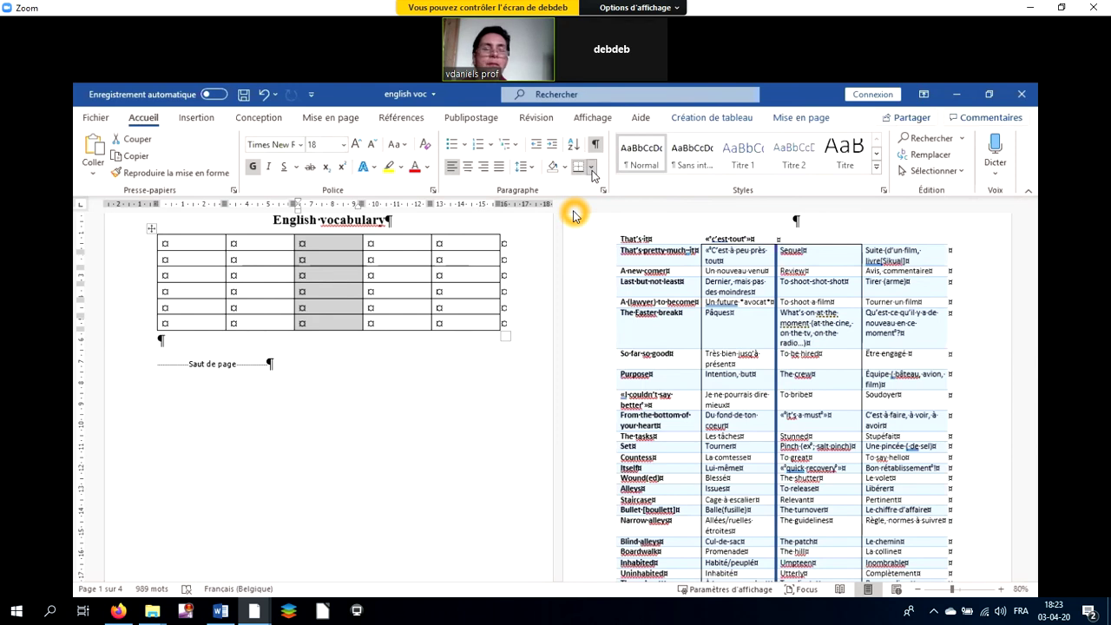
Remove the top, inner horizontal and bottom borders from the cells of the selected third column.
{"action": "left_click", "coordinate": [593, 171]}
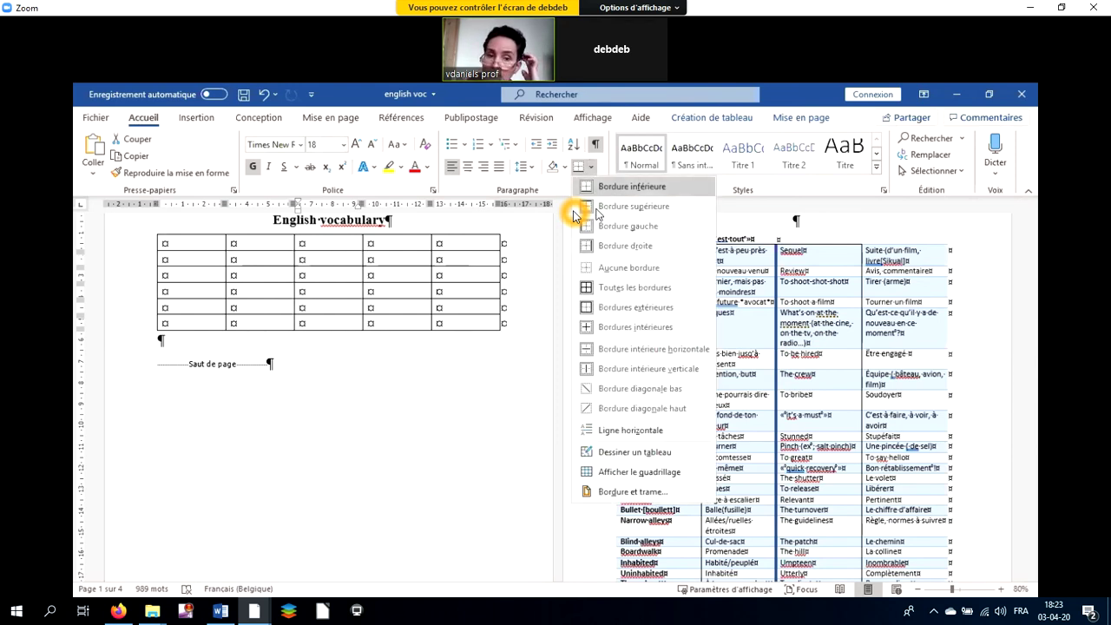
{"action": "left_click", "coordinate": [618, 492]}
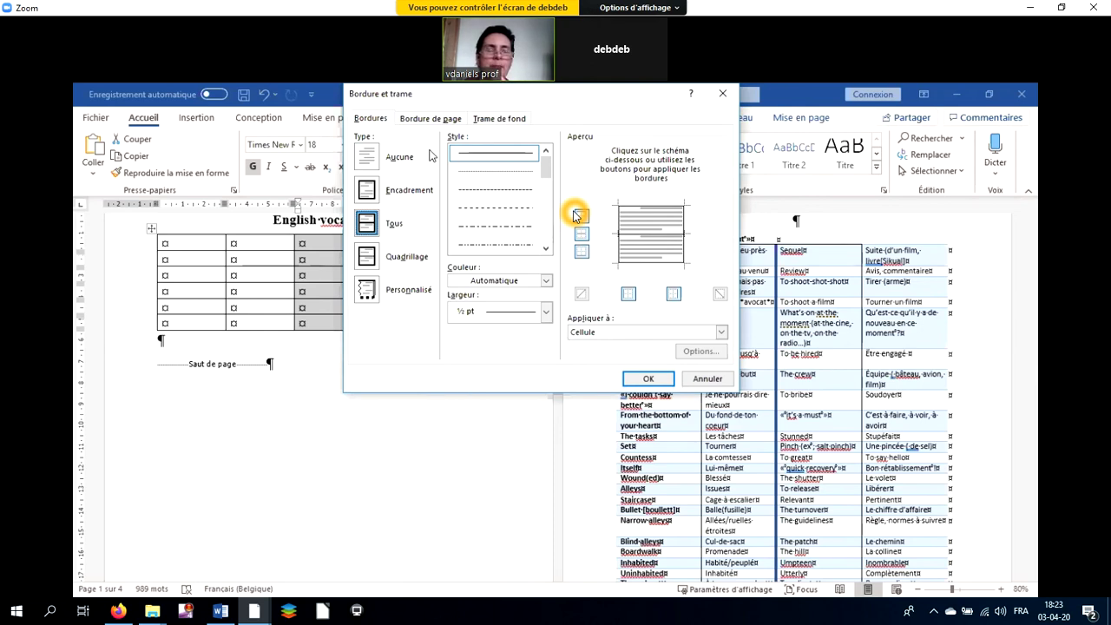
{"action": "left_click_drag", "start_coordinate": [382, 97], "coordinate": [503, 153]}
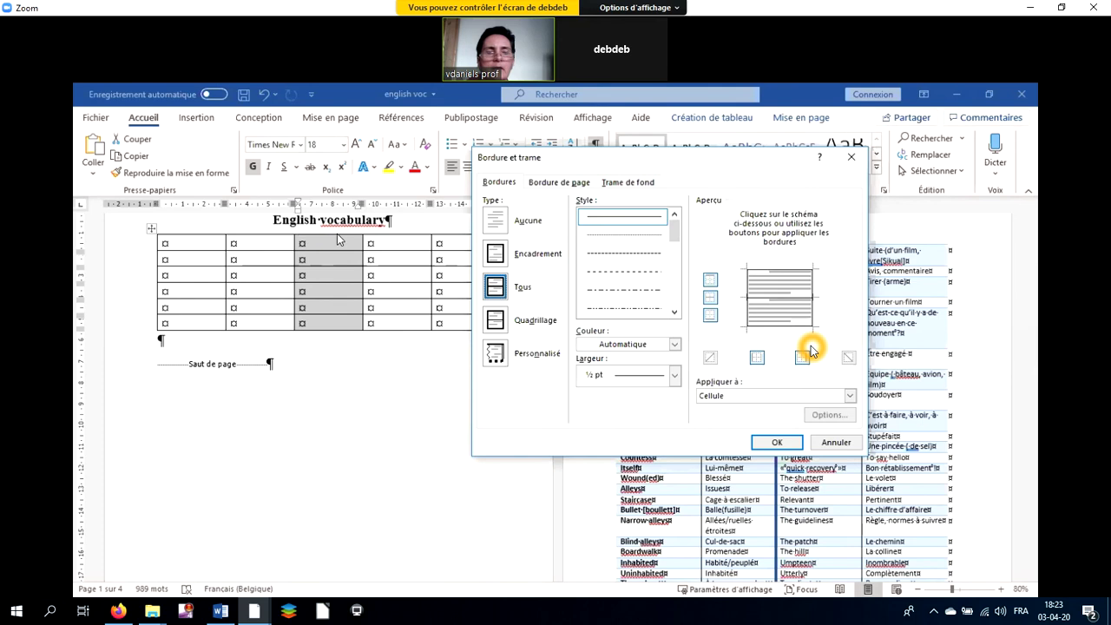
{"action": "left_click", "coordinate": [768, 271]}
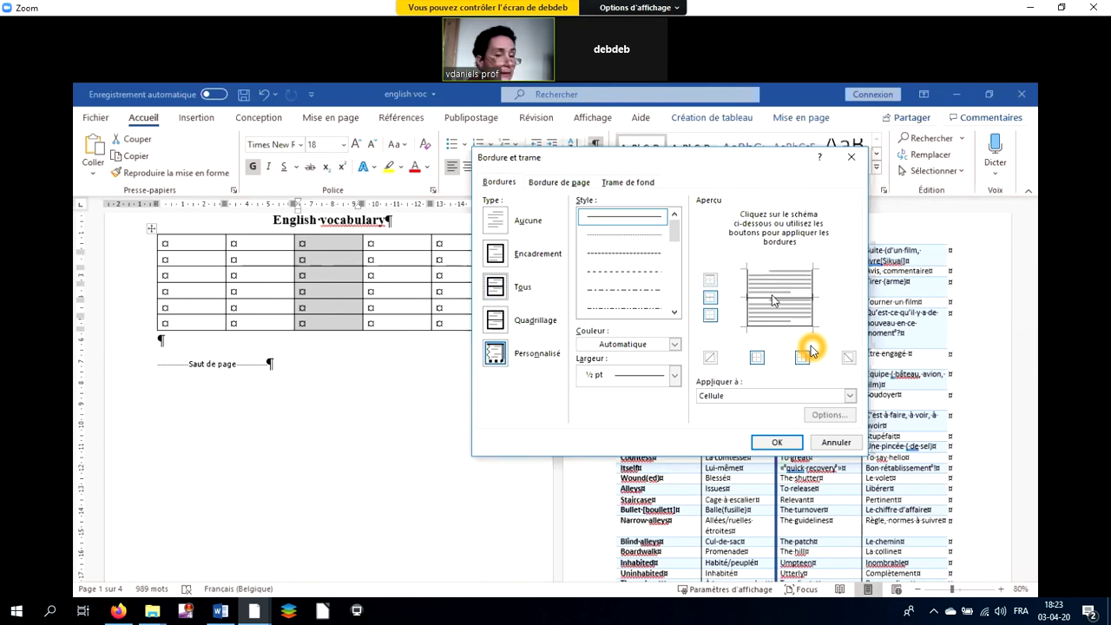
{"action": "left_click", "coordinate": [775, 302]}
{"action": "left_click", "coordinate": [775, 324]}
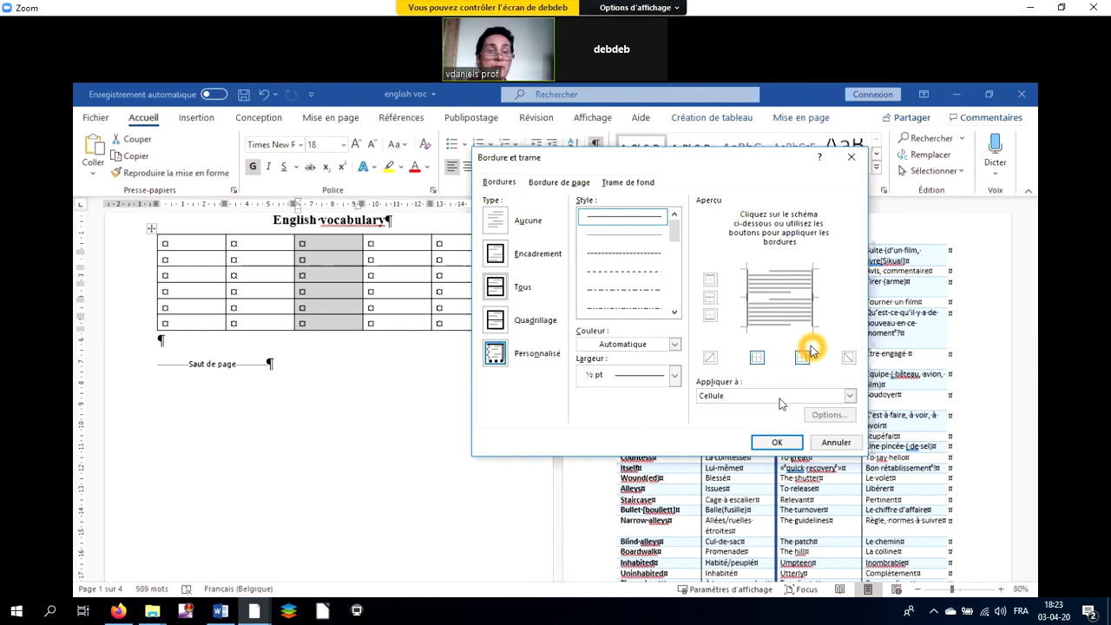
{"action": "left_click", "coordinate": [778, 443]}
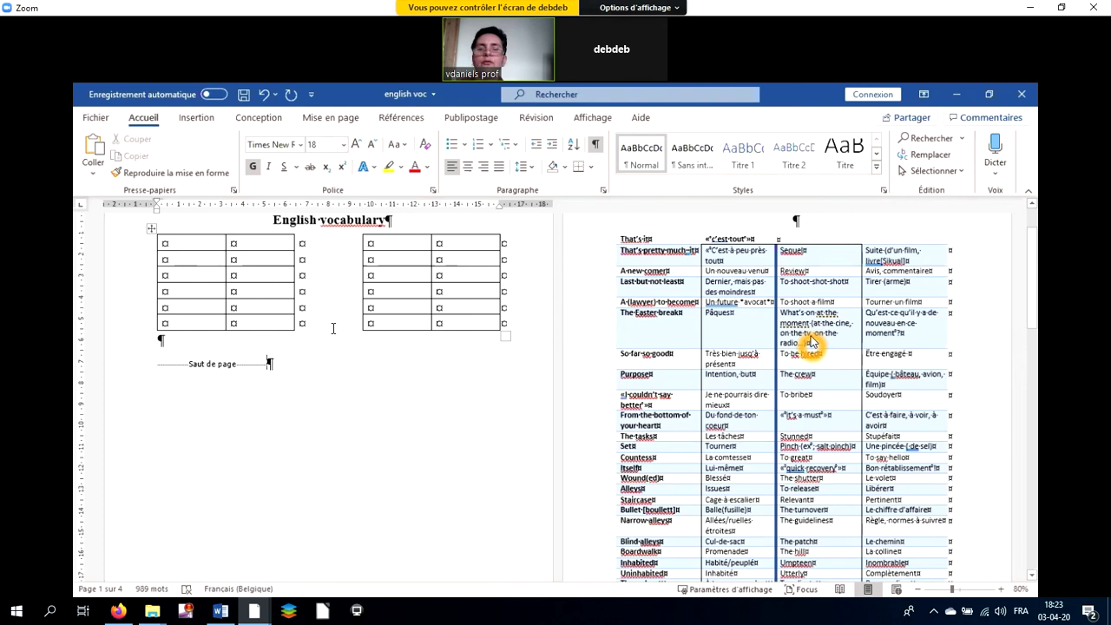
Split the table above its third row and add one more empty paragraph between the two parts.
{"action": "left_click", "coordinate": [205, 278]}
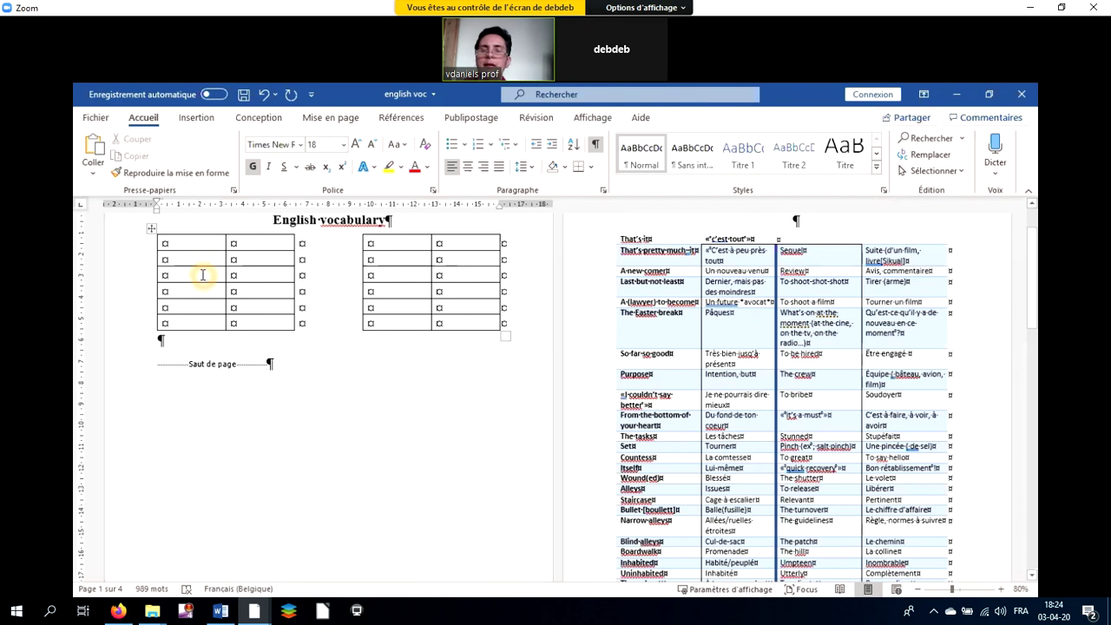
{"action": "left_click", "coordinate": [201, 276]}
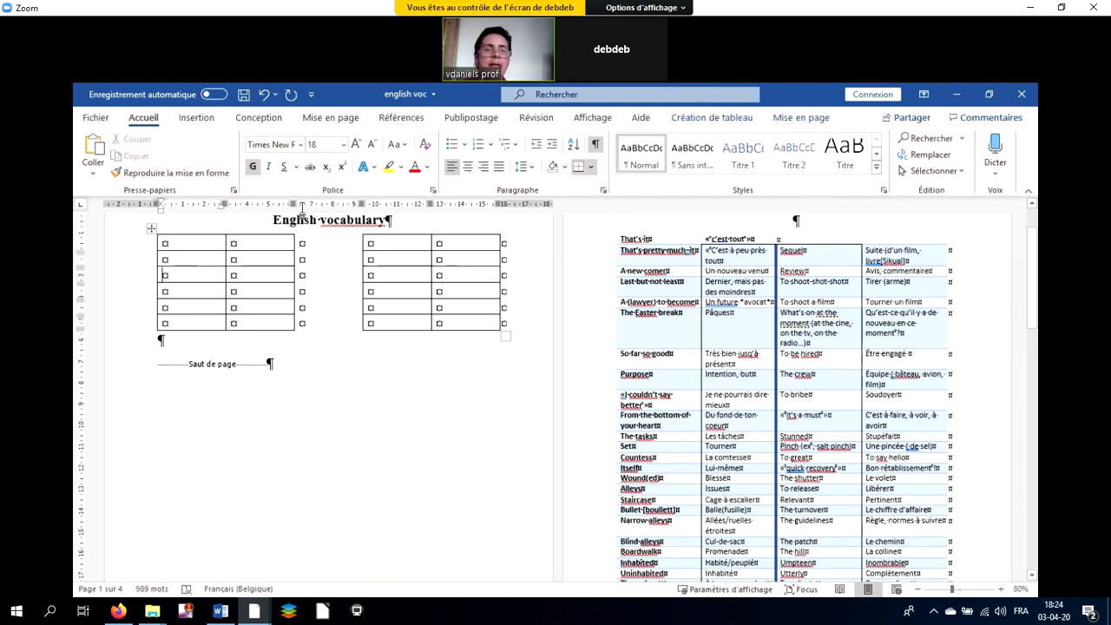
{"action": "left_click", "coordinate": [815, 122]}
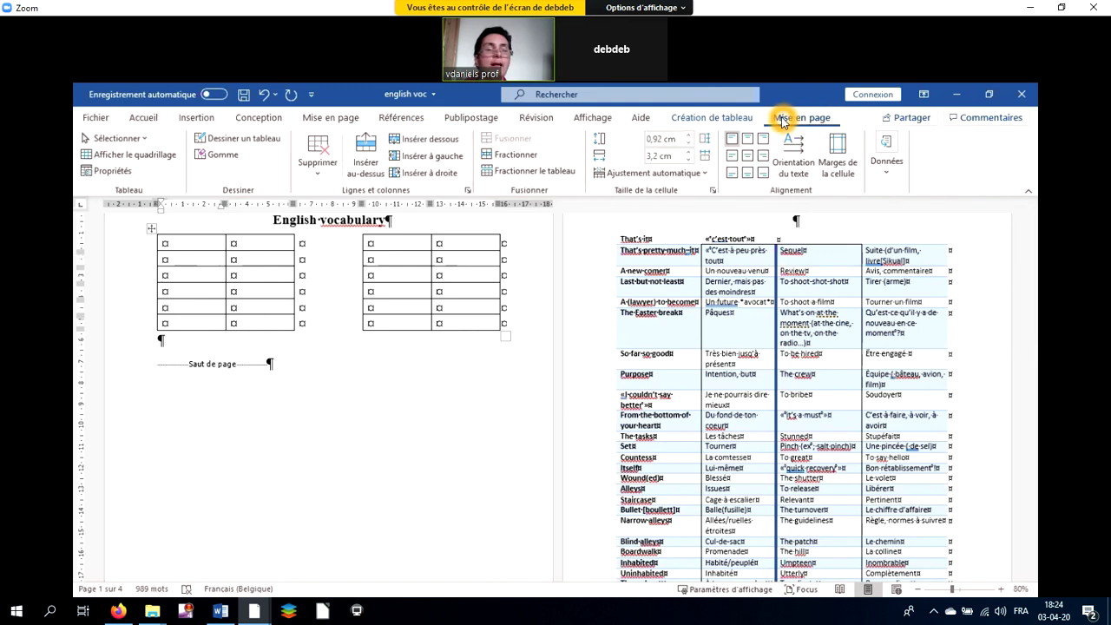
{"action": "left_click", "coordinate": [538, 173]}
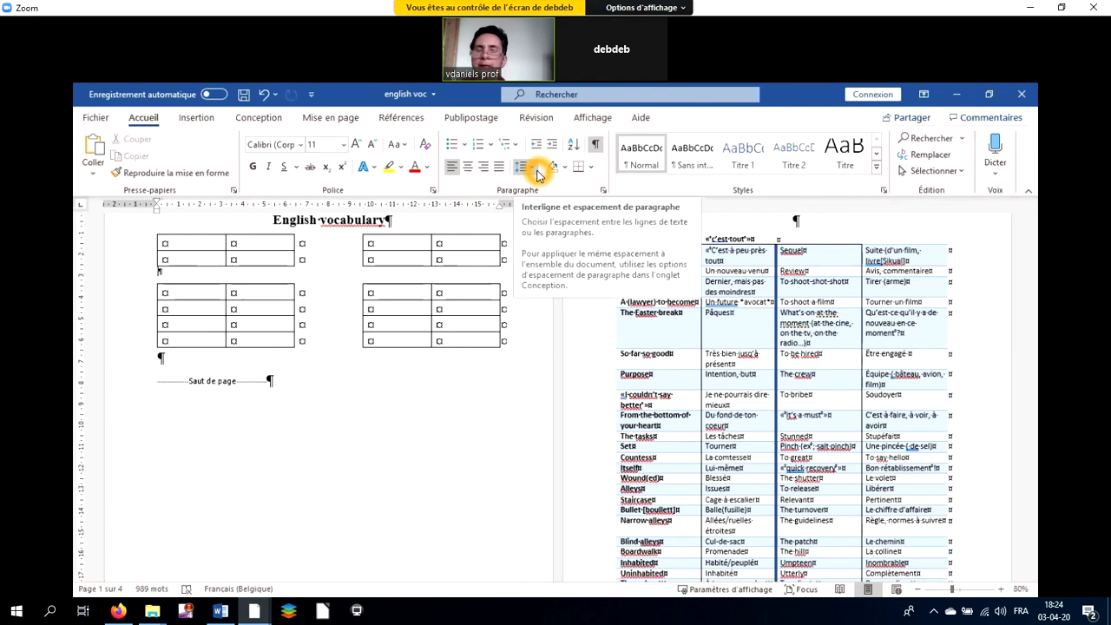
{"action": "key", "text": "Return"}
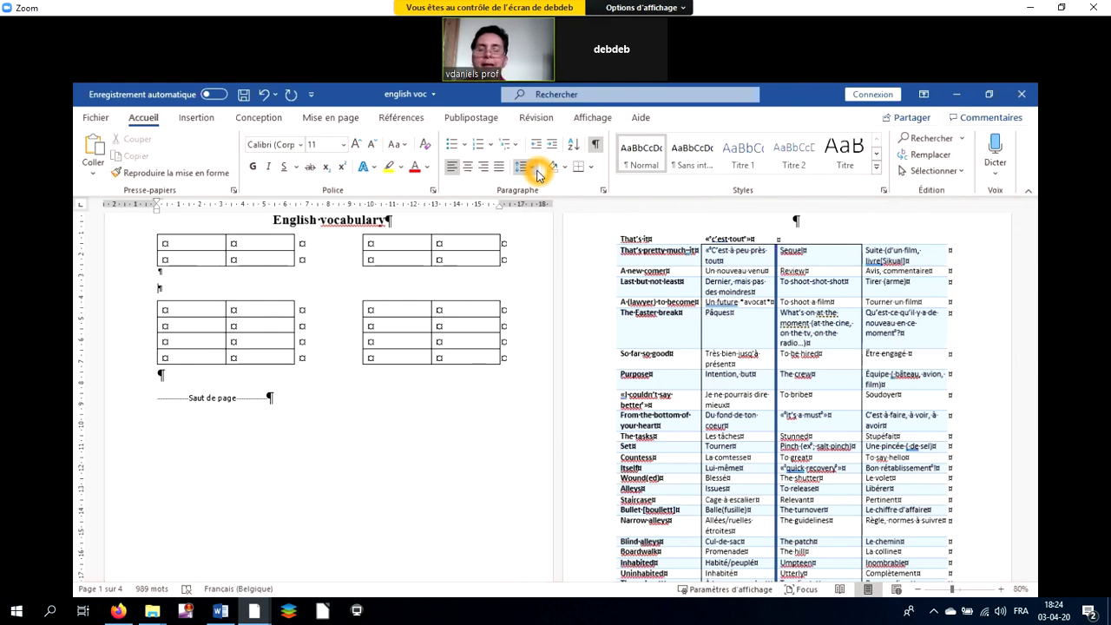
Delete the extra empty paragraph directly above the lower table.
{"action": "left_click", "coordinate": [211, 327]}
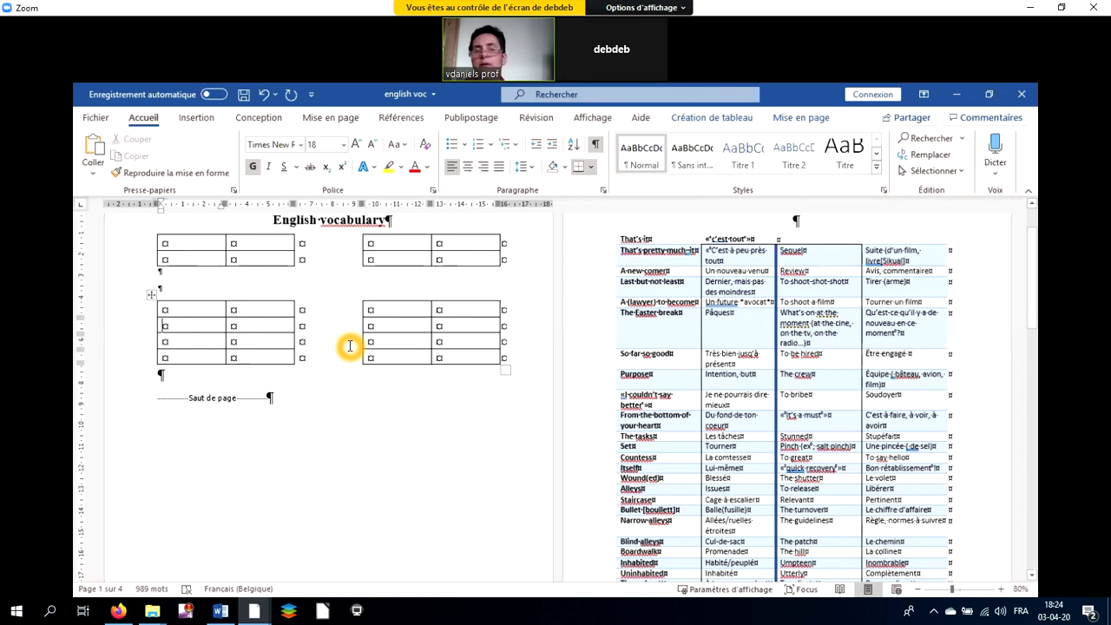
{"action": "left_click", "coordinate": [166, 298]}
{"action": "key", "text": "BackSpace"}
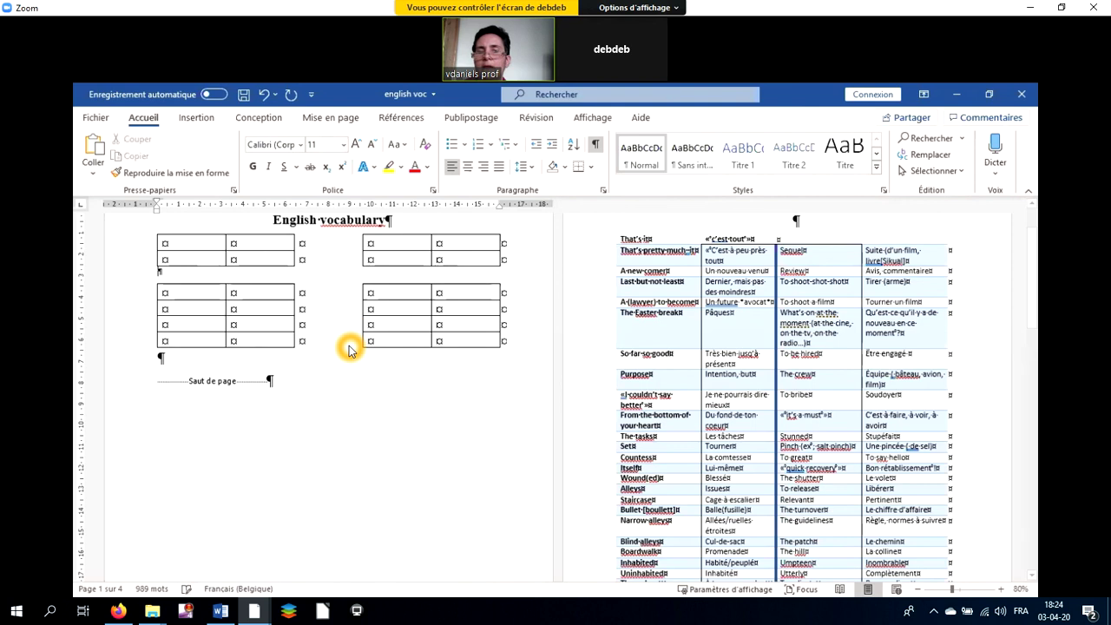
Place the cursor in the remaining empty paragraph between the two tables and delete it to rejoin them into one table.
{"action": "left_click", "coordinate": [150, 299]}
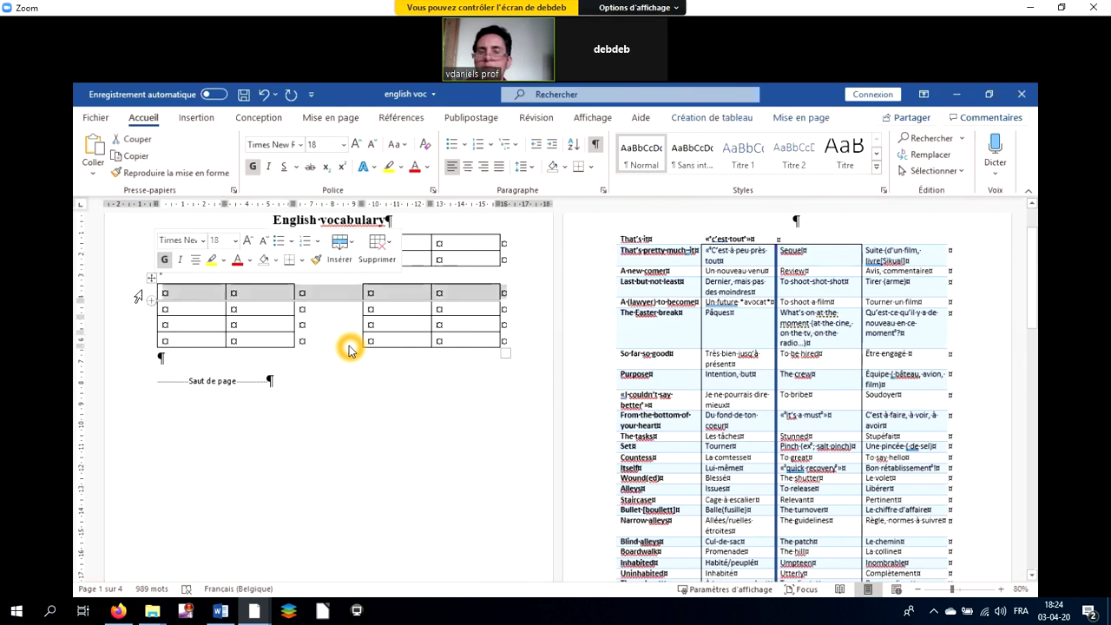
{"action": "left_click", "coordinate": [185, 276]}
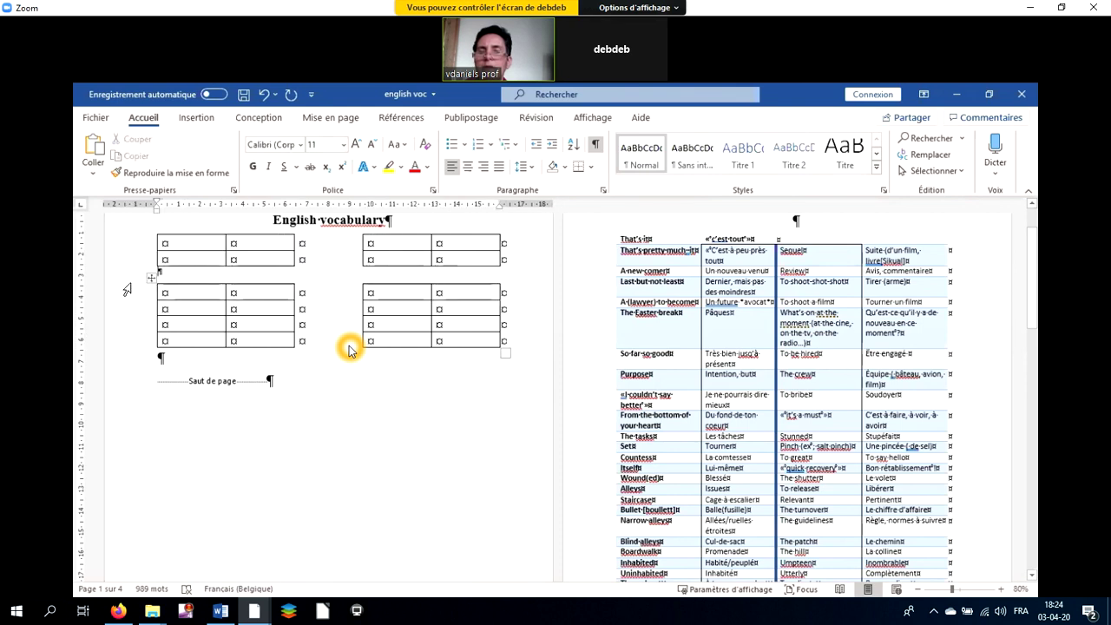
{"action": "left_click", "coordinate": [130, 283]}
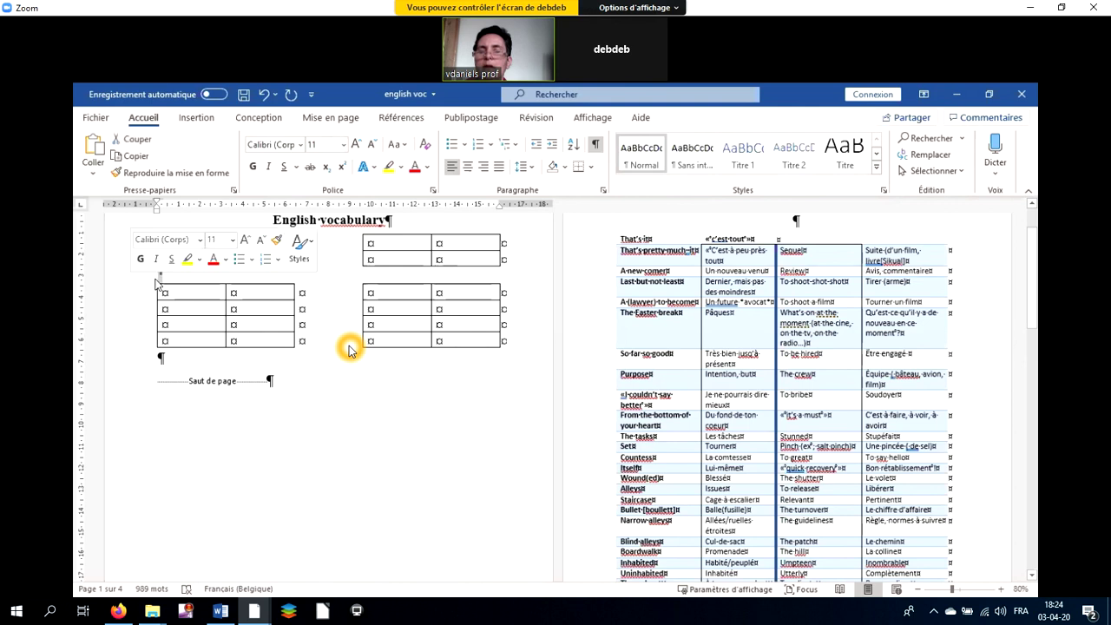
{"action": "left_click", "coordinate": [165, 272]}
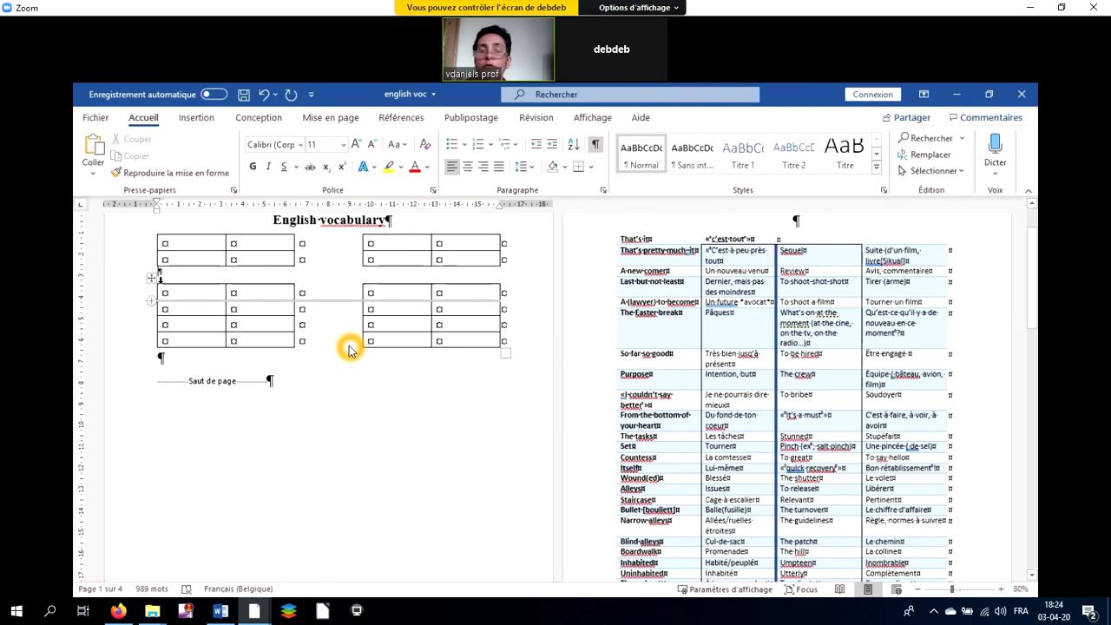
{"action": "left_click", "coordinate": [159, 279]}
{"action": "left_click", "coordinate": [349, 350]}
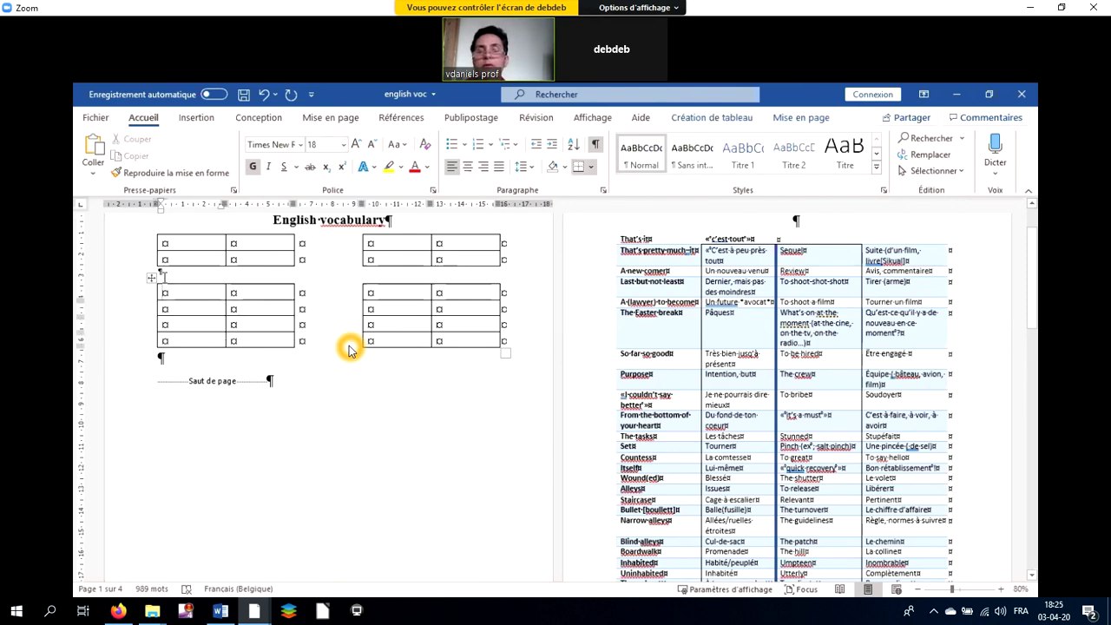
{"action": "key", "text": "Up"}
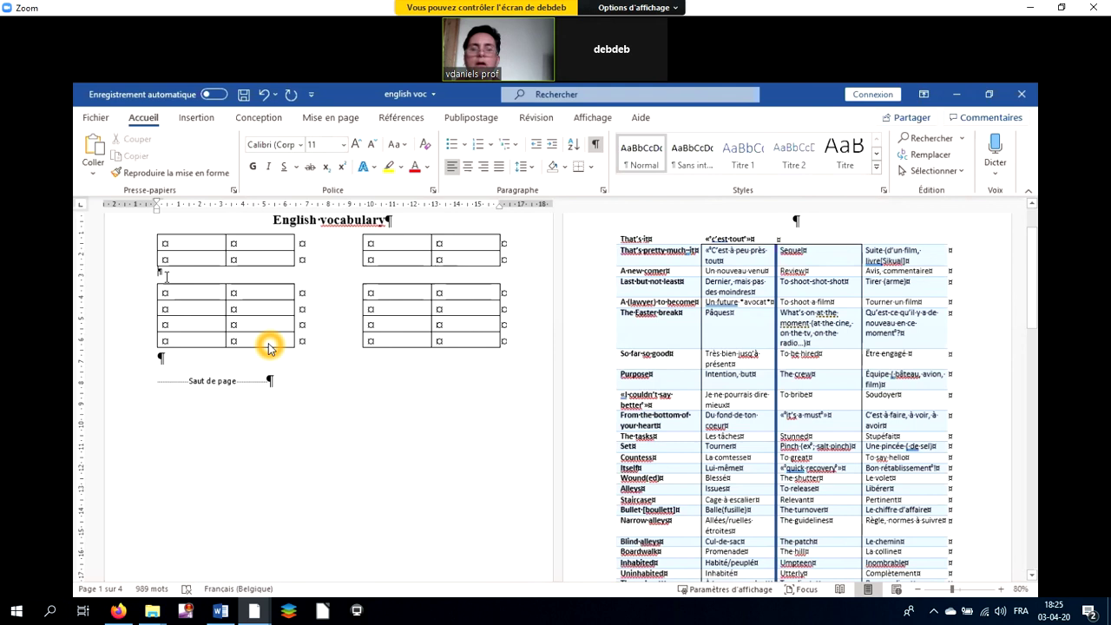
{"action": "left_click", "coordinate": [185, 278]}
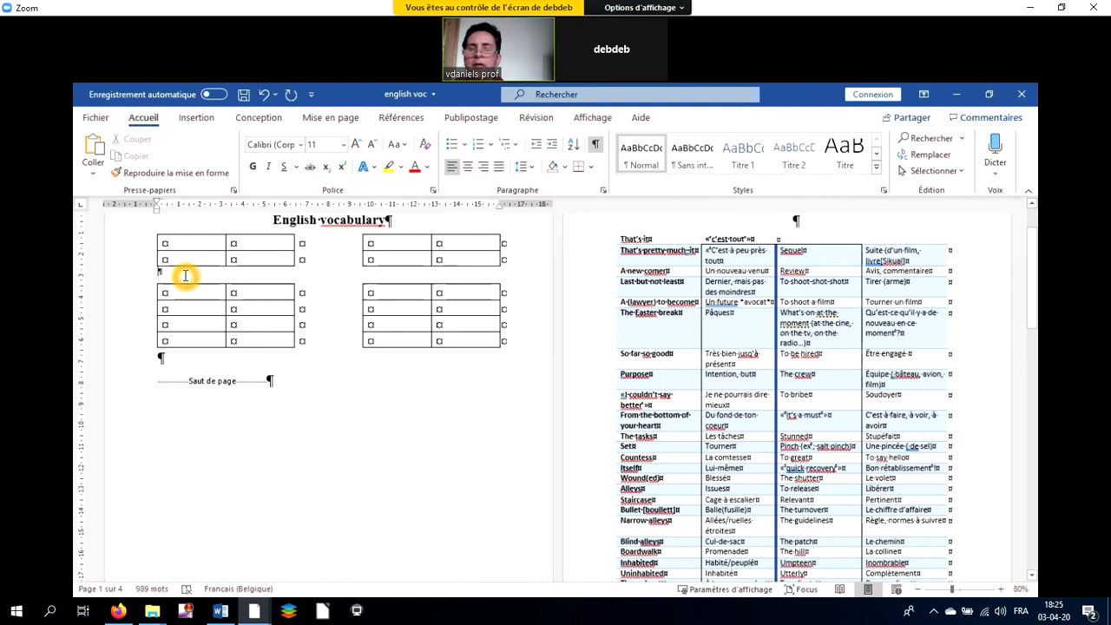
{"action": "key", "text": "Delete"}
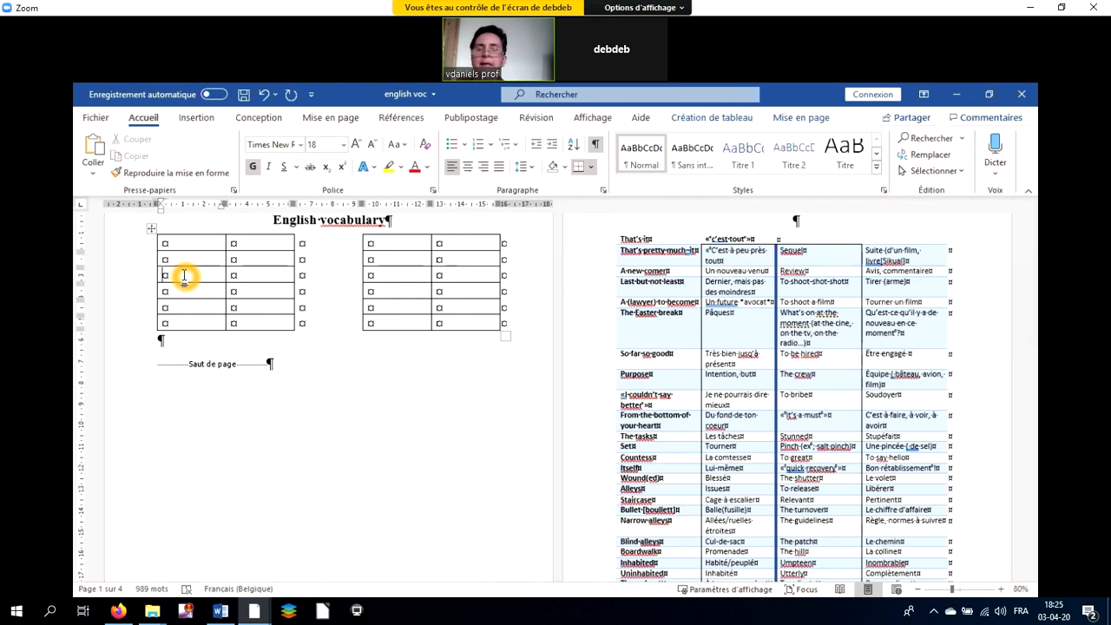
Start saving a copy of the document, browsing to the Documents folder as its destination.
{"action": "left_click", "coordinate": [102, 121]}
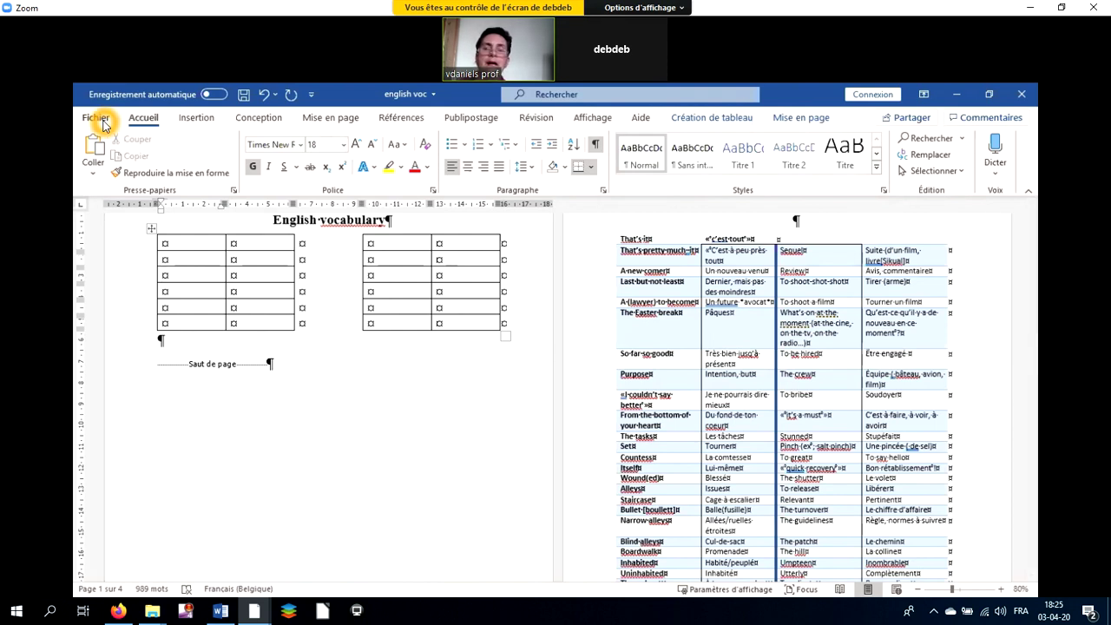
{"action": "left_click", "coordinate": [102, 121]}
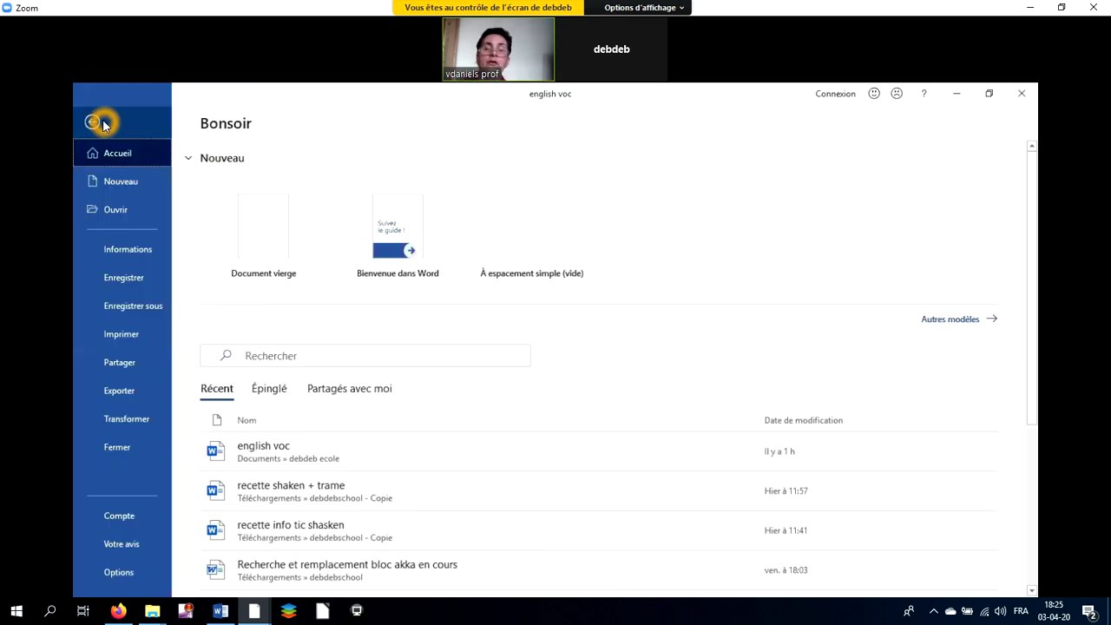
{"action": "left_click", "coordinate": [127, 309]}
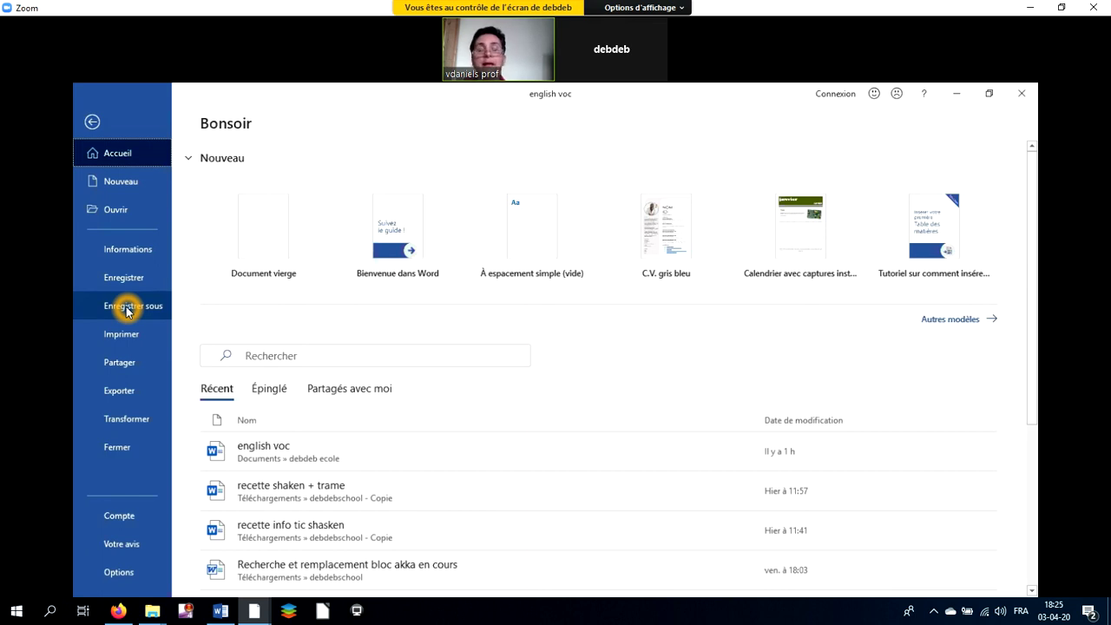
{"action": "left_click", "coordinate": [127, 311]}
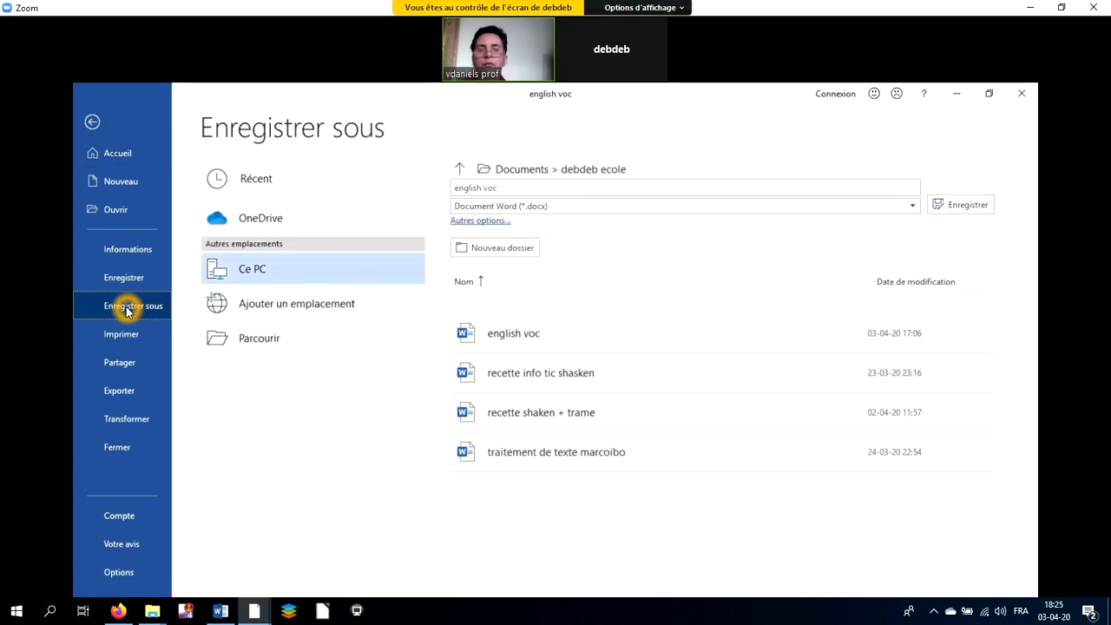
{"action": "left_click", "coordinate": [256, 344]}
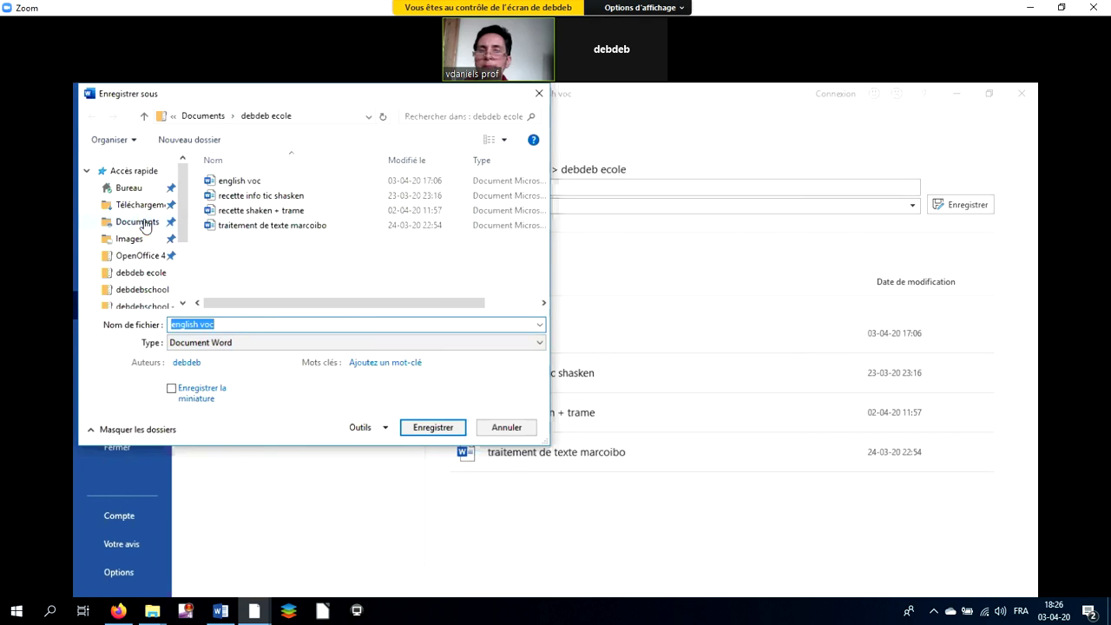
{"action": "left_click", "coordinate": [137, 224]}
Name the copy "english voc feedback" followed by the student's first name and save it as a Word document.
{"action": "left_click", "coordinate": [215, 323]}
{"action": "triple_click", "coordinate": [217, 324]}
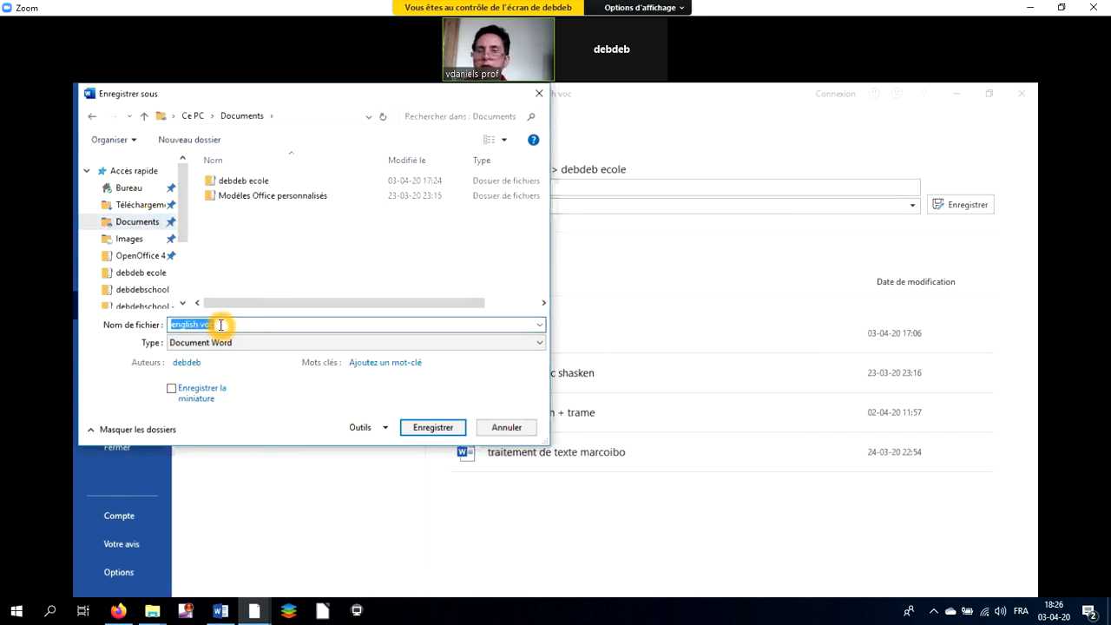
{"action": "left_click", "coordinate": [220, 325]}
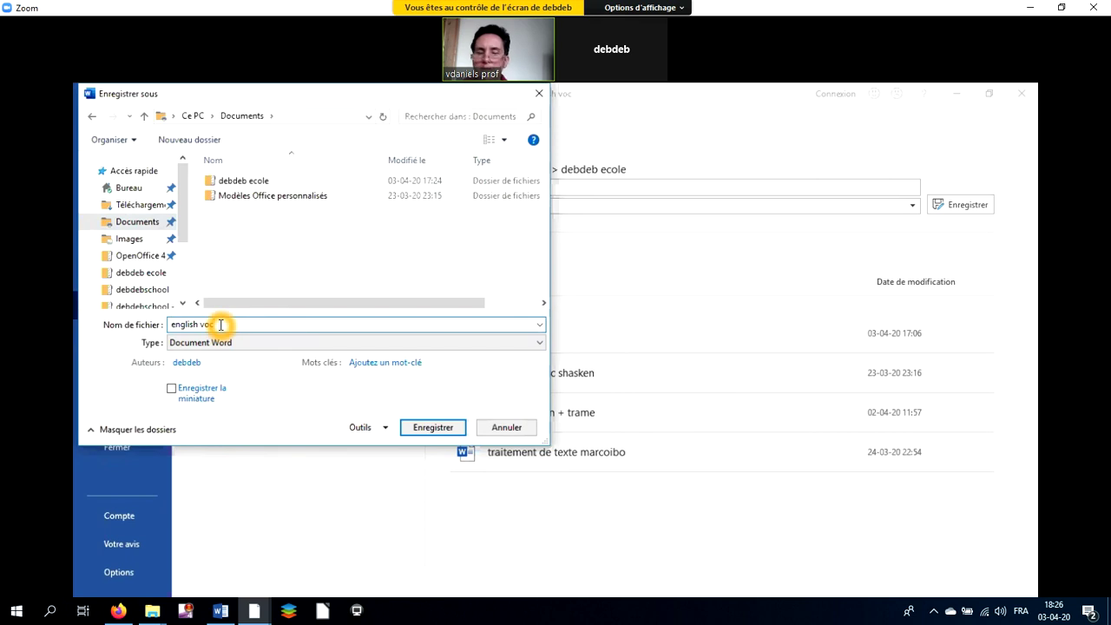
{"action": "type", "text": "fee"}
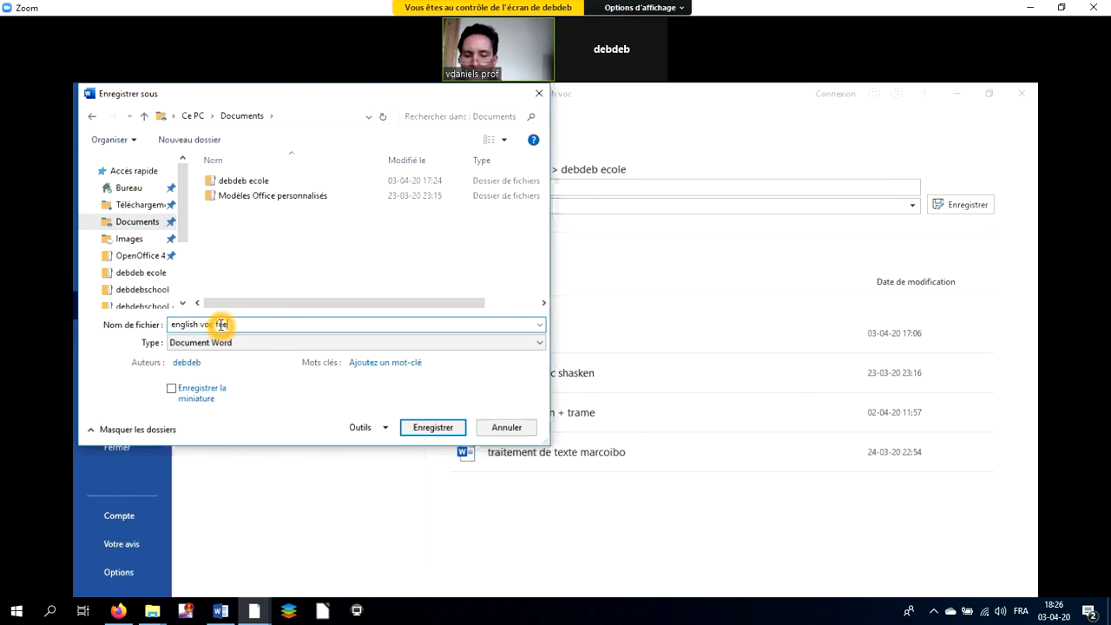
{"action": "type", "text": "dback deborah"}
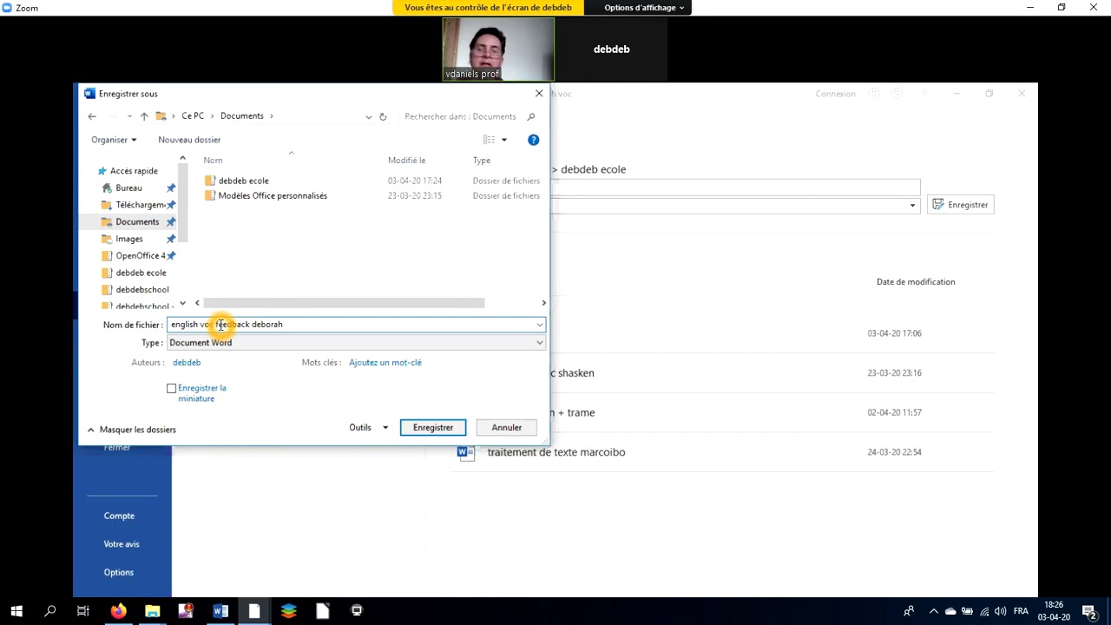
{"action": "left_click", "coordinate": [421, 427]}
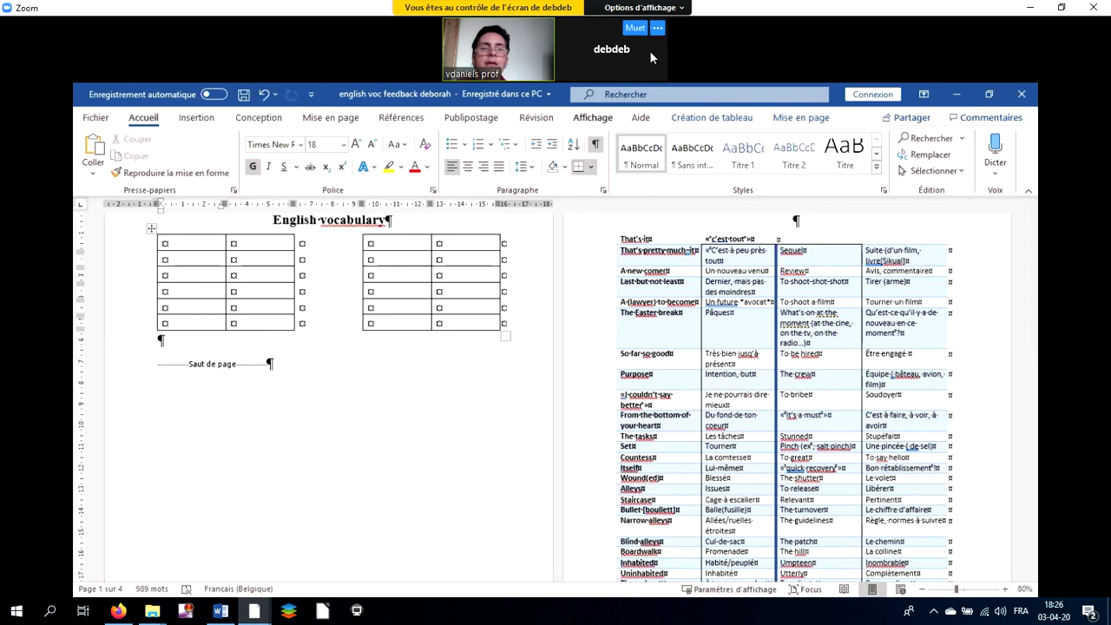
Give up remote control of the participant's shared screen in Zoom.
{"action": "left_click", "coordinate": [681, 9]}
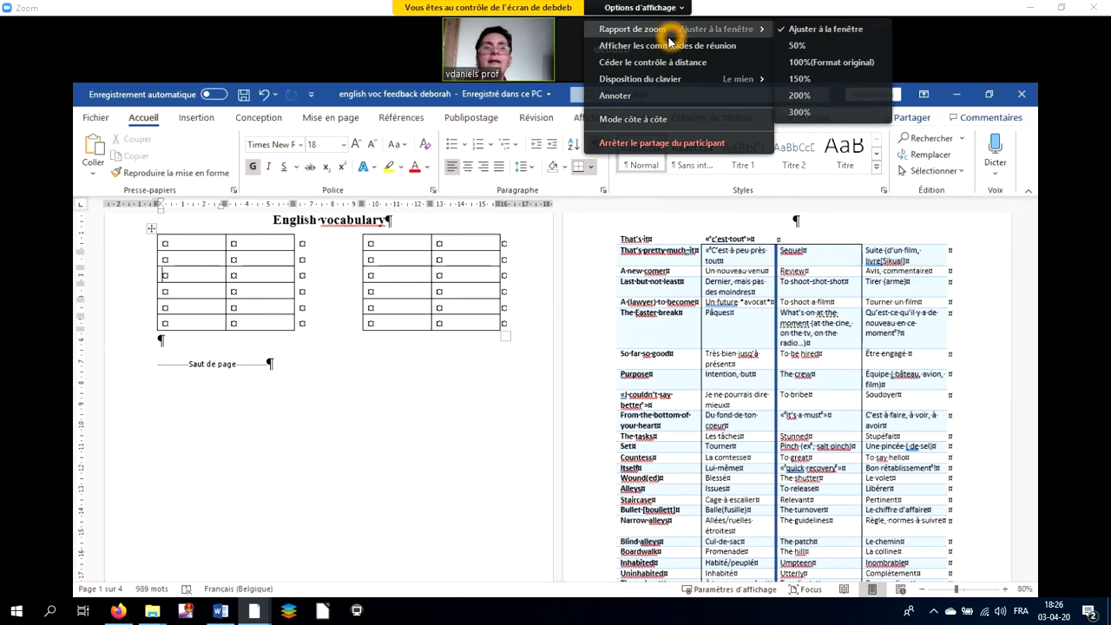
{"action": "left_click", "coordinate": [666, 64]}
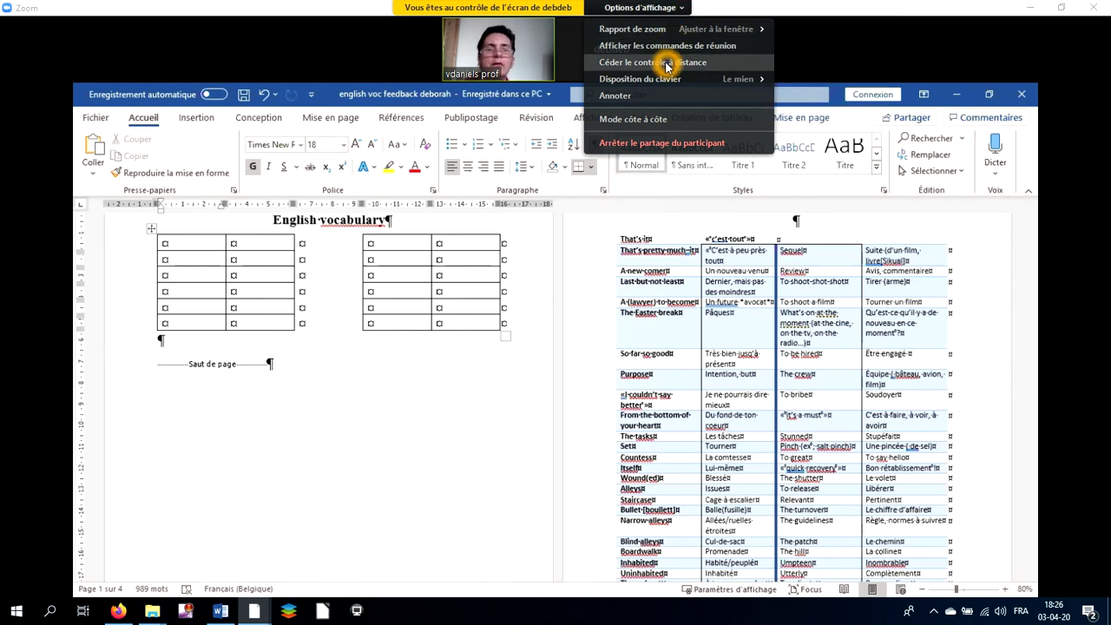